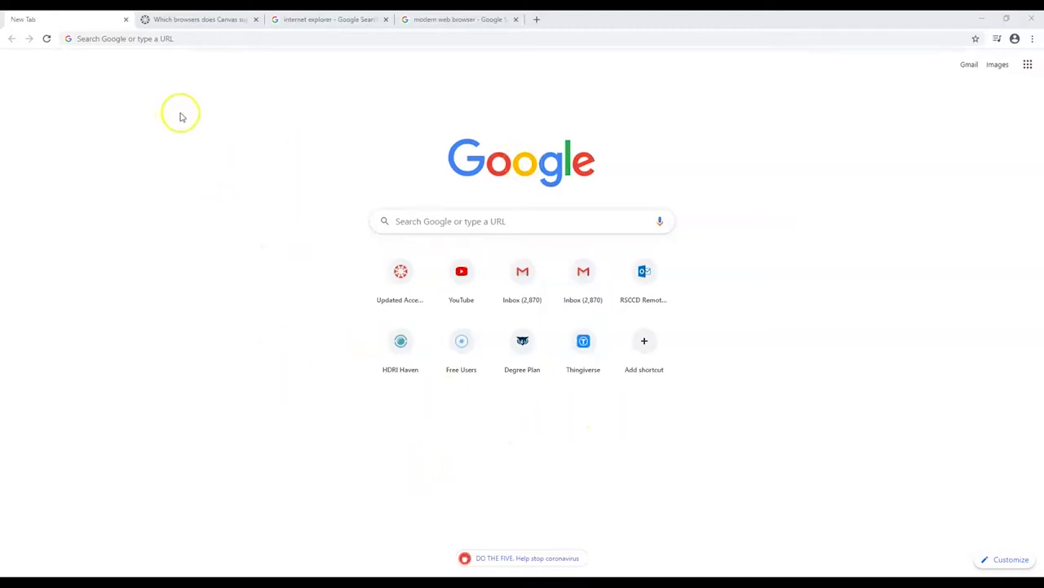
On the Canvas supported-browsers page, highlight Chrome, Firefox, Edge and Safari in the list
left_click(197, 25)
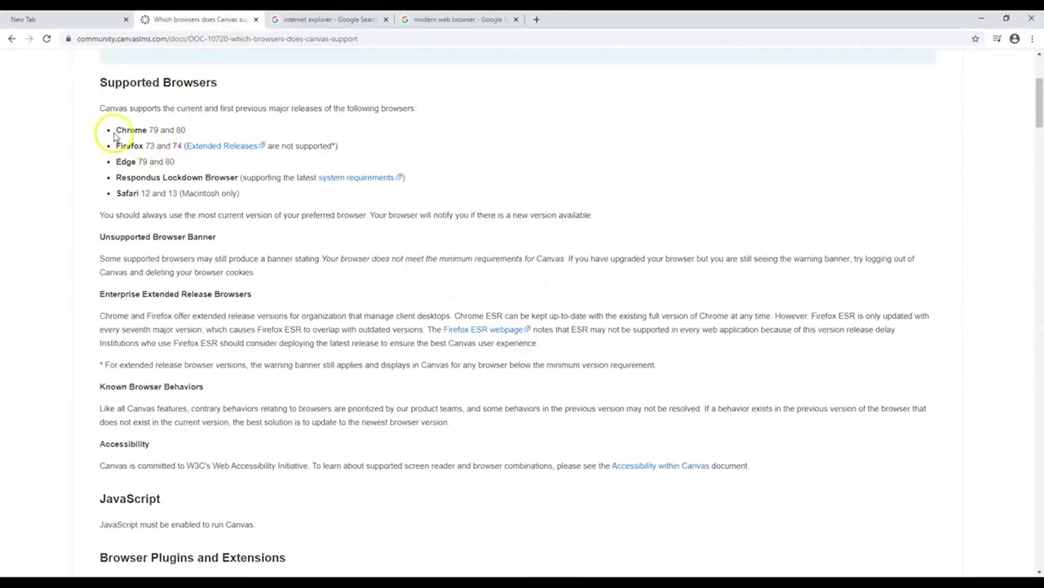
left_click_drag(112, 130, 238, 177)
left_click(117, 162)
left_click(155, 177)
left_click(105, 198)
left_click_drag(106, 193, 139, 192)
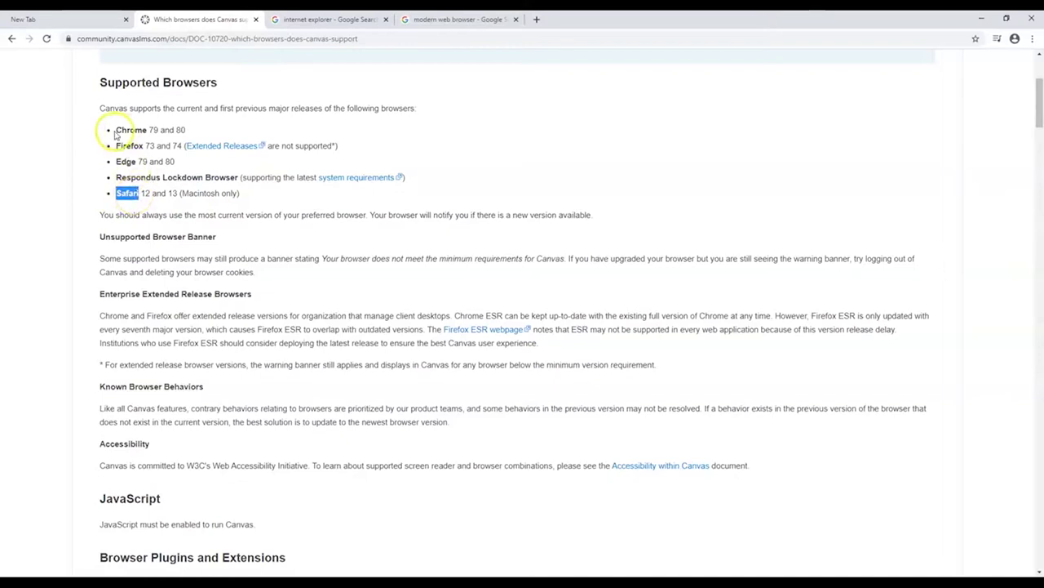
Highlight the Chrome 79 version line, then clear the selection
left_click_drag(112, 131, 151, 144)
left_click(148, 135)
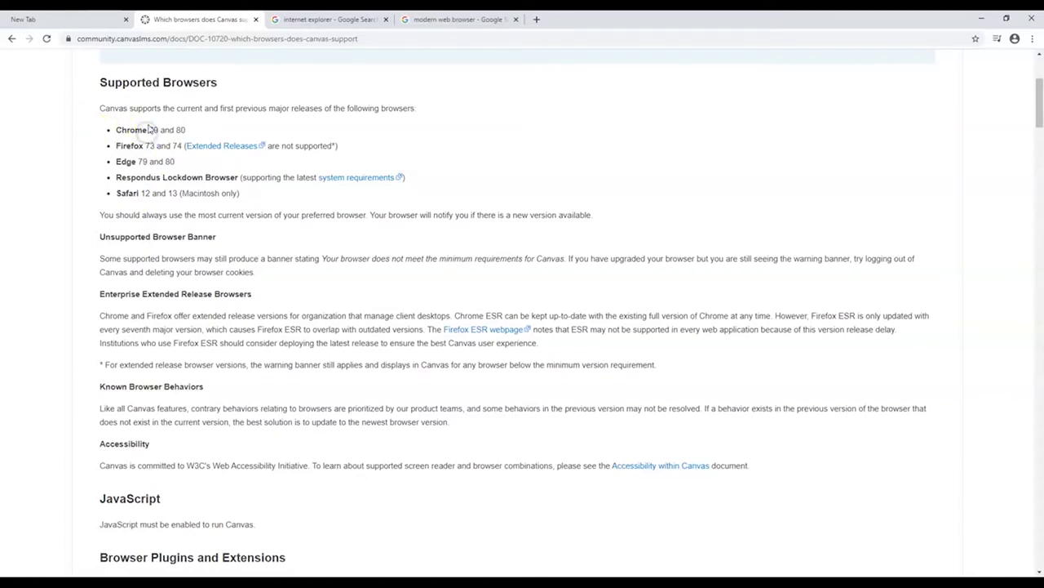
left_click(150, 144)
Browse the 'internet explorer' and 'modern web browser' image search results
left_click(323, 19)
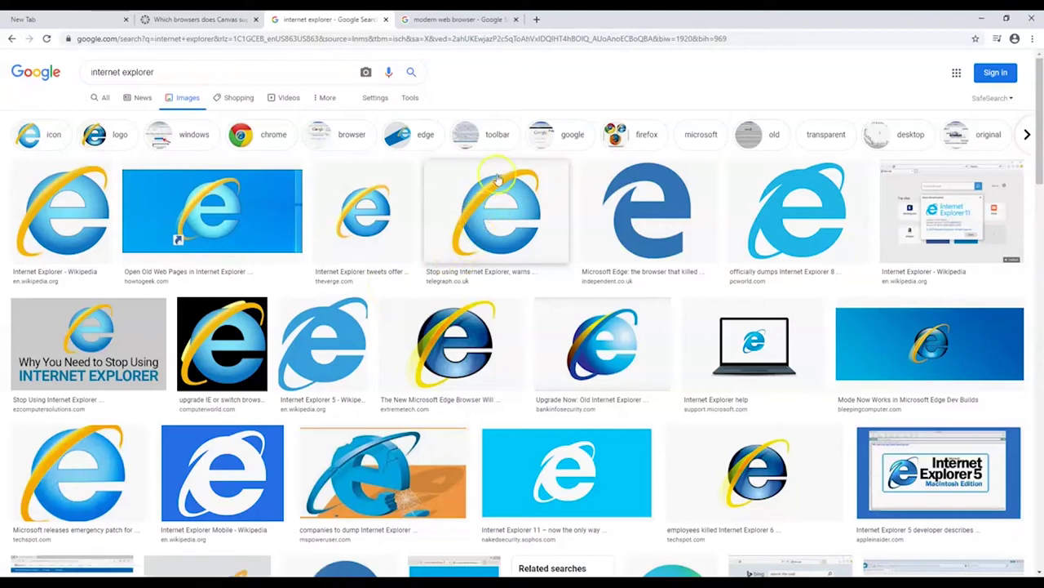
left_click(490, 243)
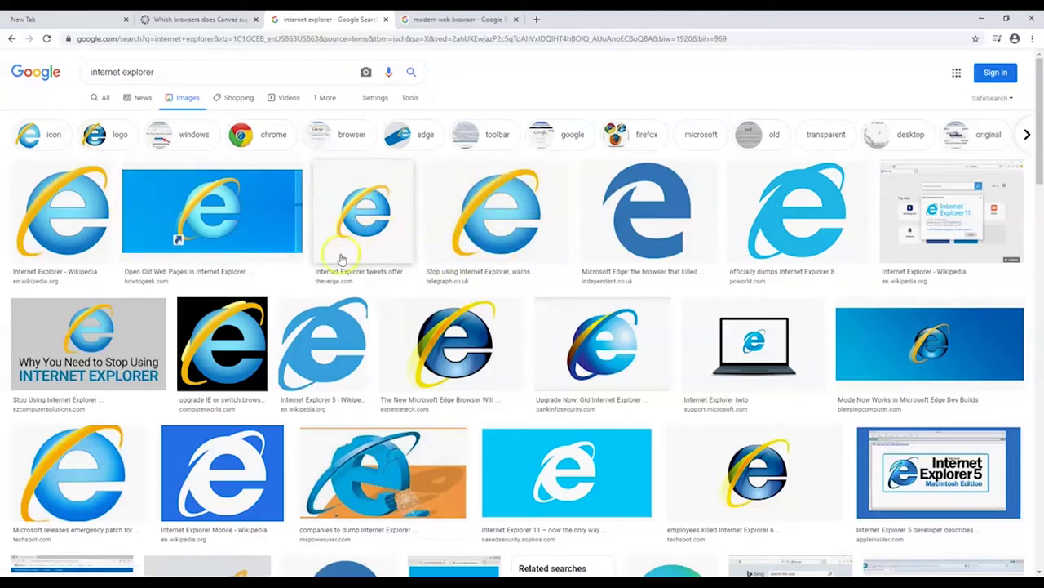
left_click(457, 19)
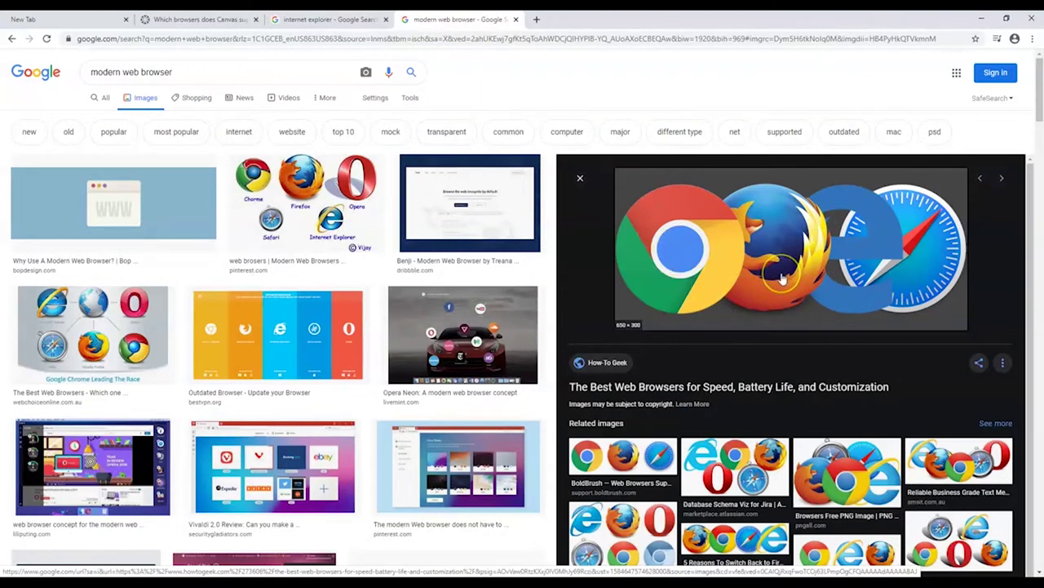
mouse_move(816, 294)
left_mouse_down()
mouse_move(838, 294)
mouse_move(788, 214)
mouse_move(860, 229)
mouse_move(829, 290)
mouse_move(858, 226)
mouse_move(795, 232)
mouse_move(874, 210)
mouse_move(839, 276)
mouse_move(846, 310)
mouse_move(937, 274)
left_mouse_up()
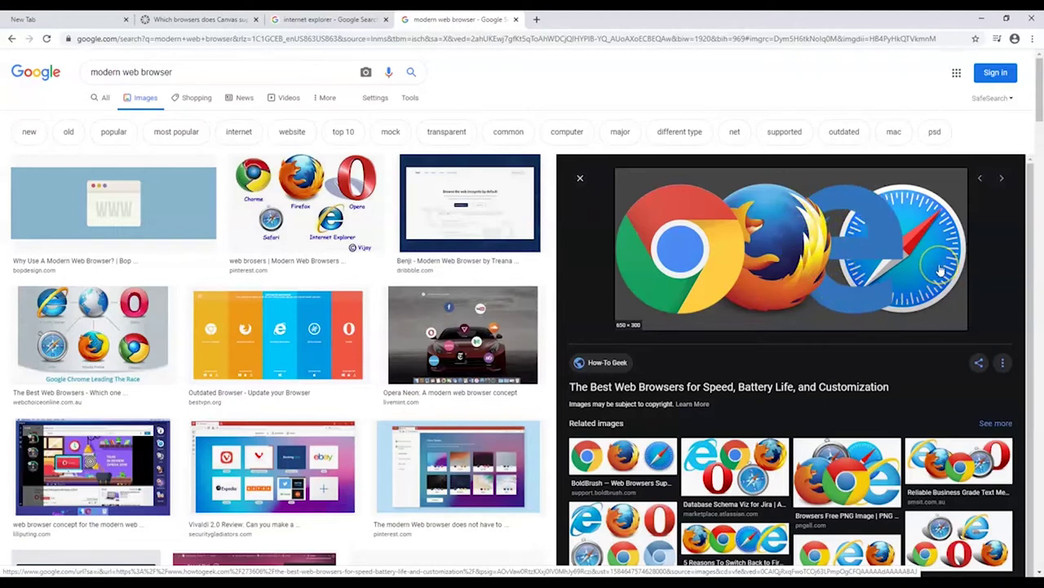
Preview the BoldBrush related image, then return to the blank new tab
left_click(645, 461)
mouse_move(801, 157)
left_mouse_down()
mouse_move(705, 163)
mouse_move(872, 153)
mouse_move(739, 166)
mouse_move(861, 161)
mouse_move(808, 175)
mouse_move(723, 155)
left_mouse_up()
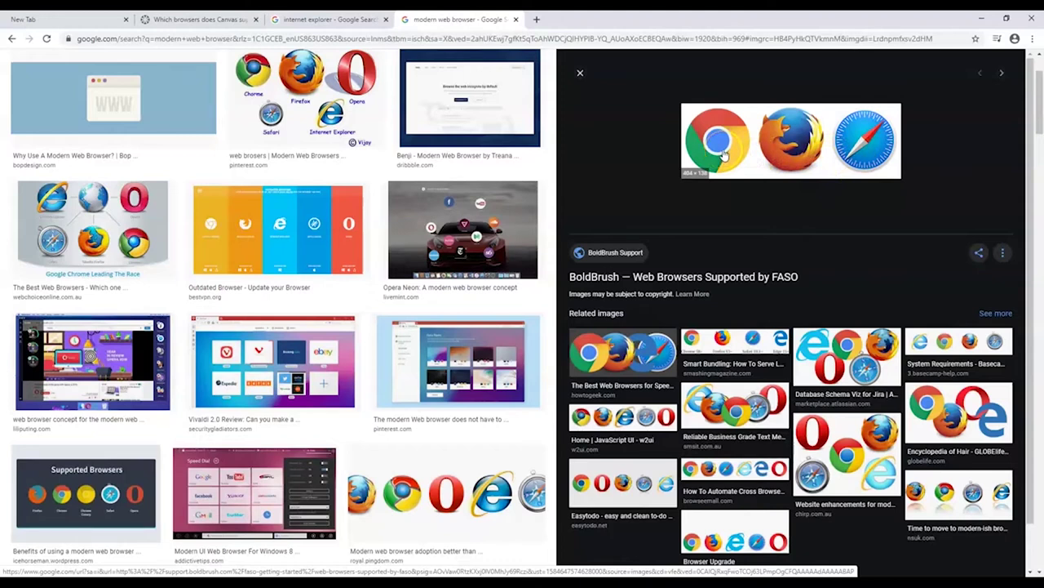
scroll(723, 155, "up", 1)
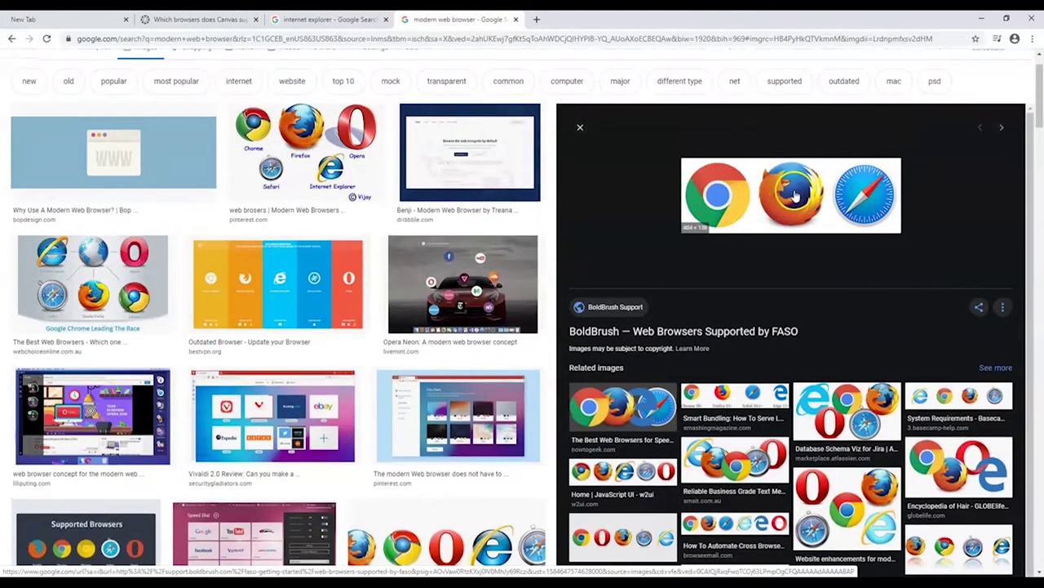
left_click_drag(796, 204, 799, 201)
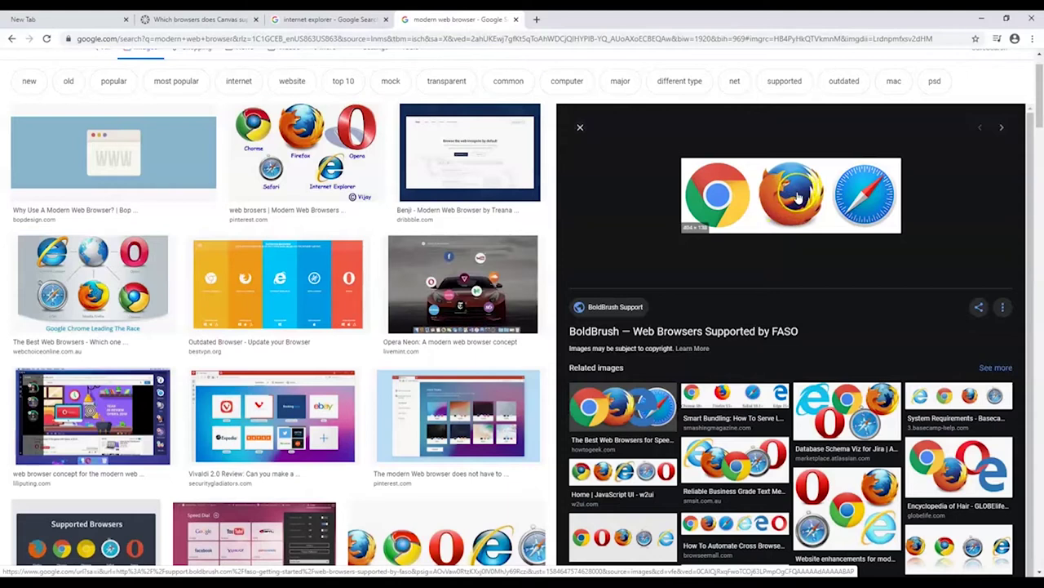
left_click(707, 200)
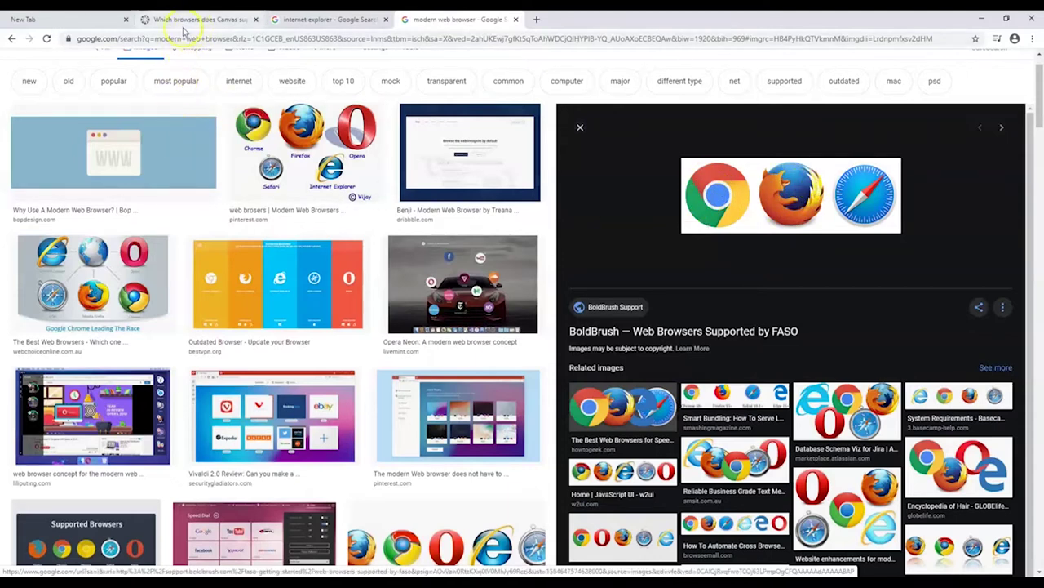
left_click(73, 24)
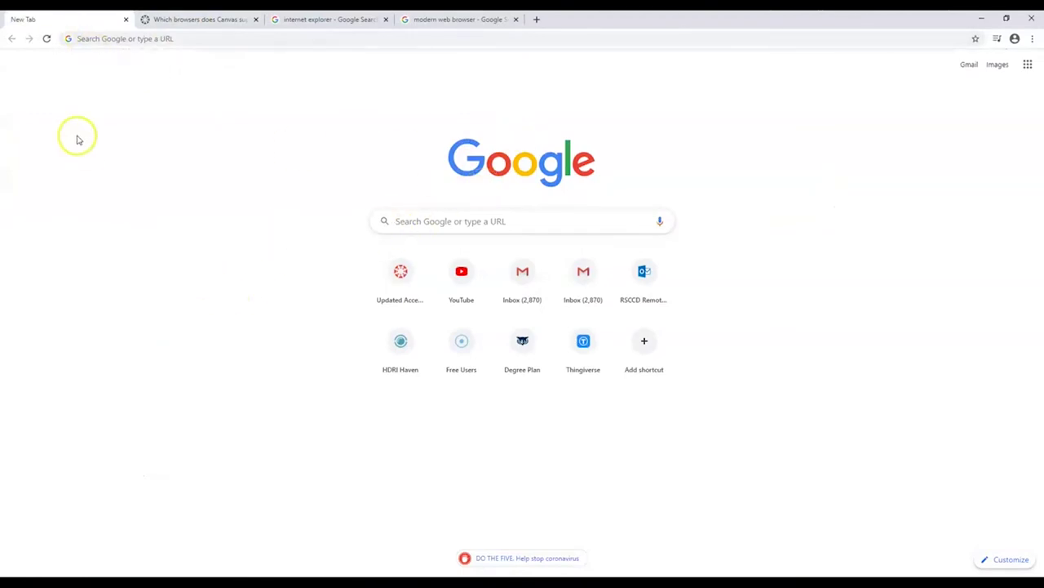
Enter rsccd.instructure.com in the address bar, then replace it with a Google search for 'rsccd canvas'
left_click(196, 40)
type("rs")
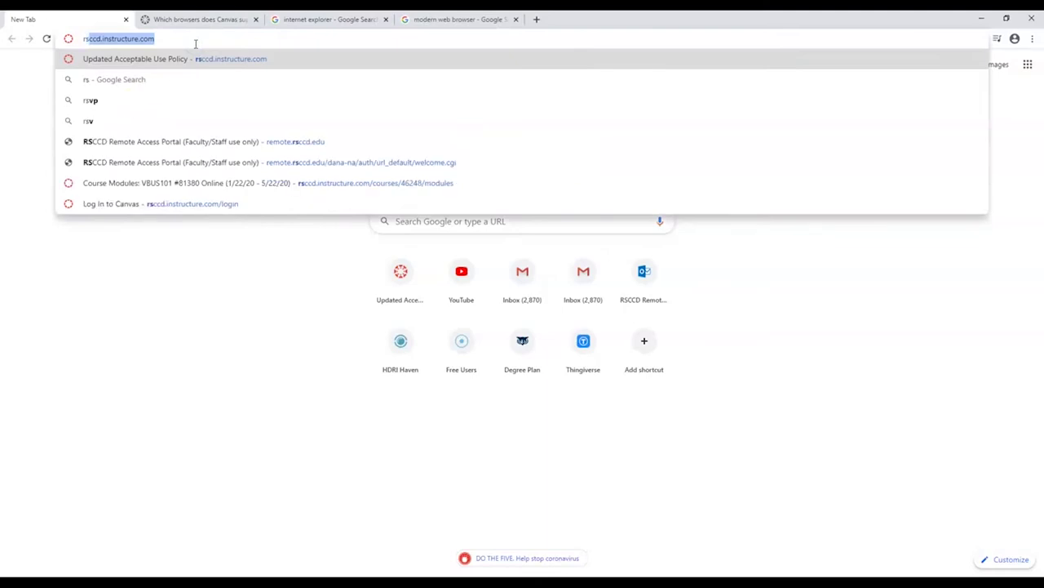
type("ccd")
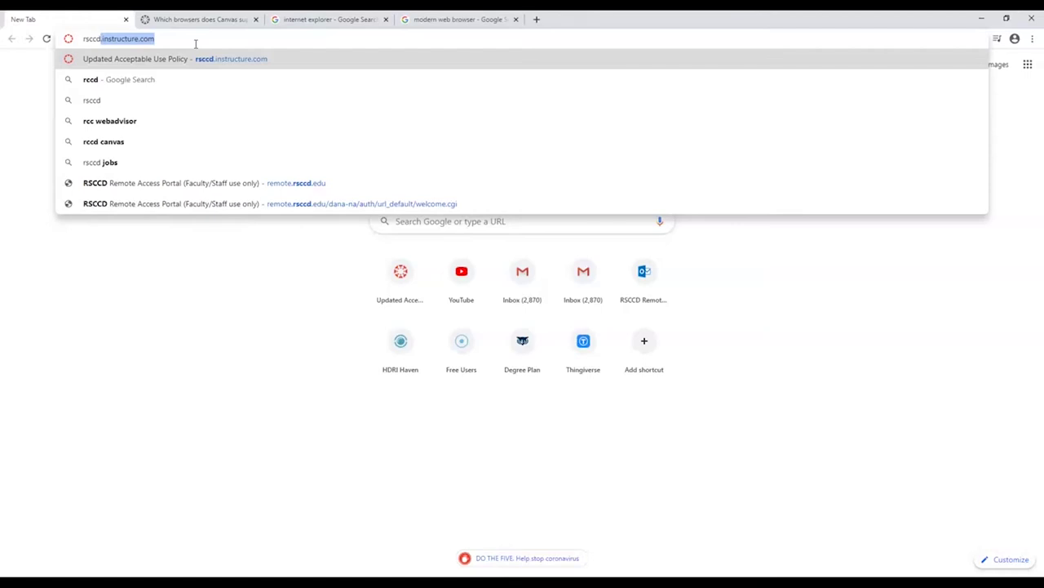
type(".instruc")
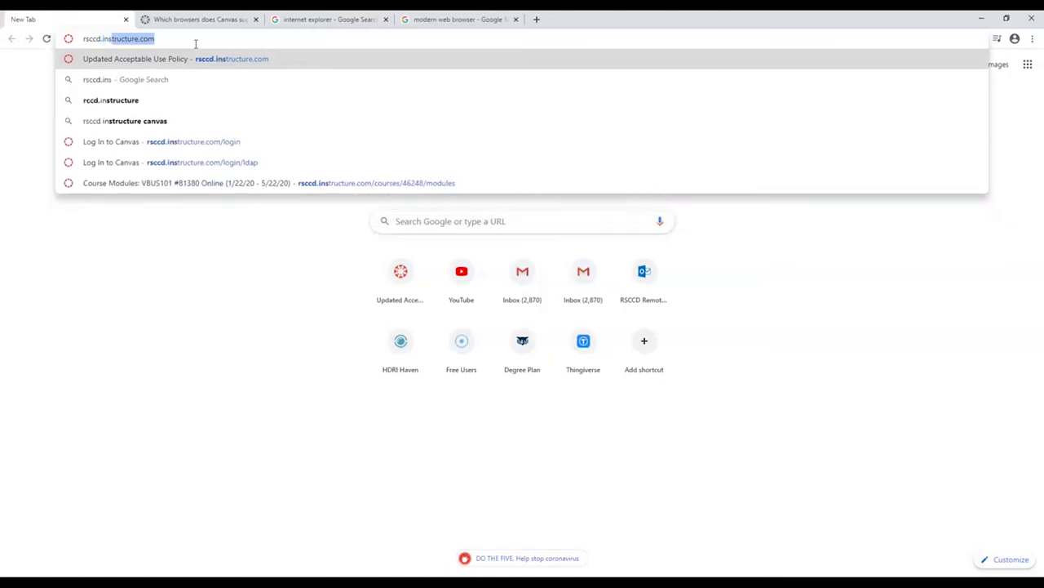
type("ture.com/login/ldap")
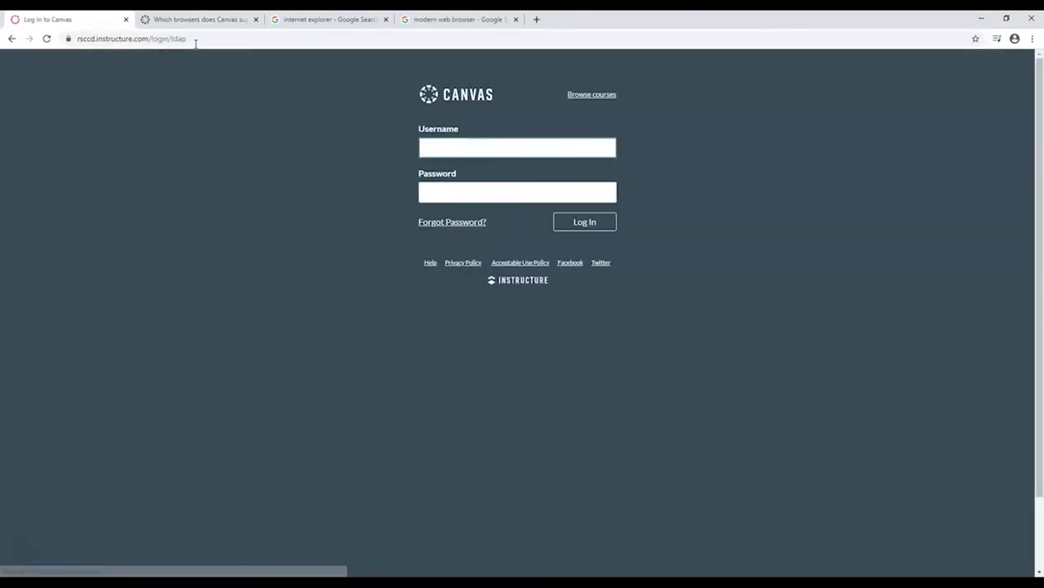
left_click(196, 41)
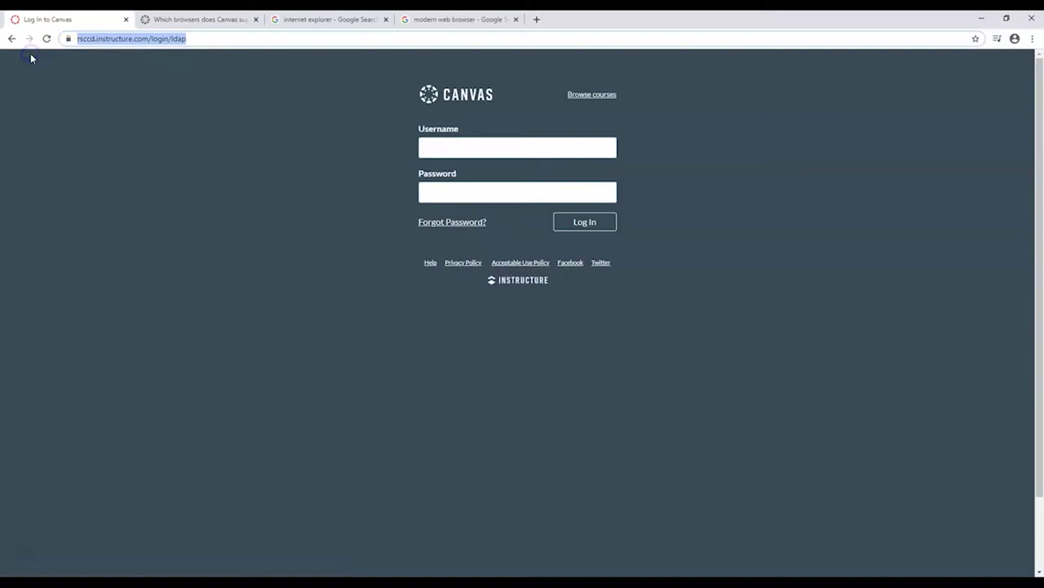
type("rsccd")
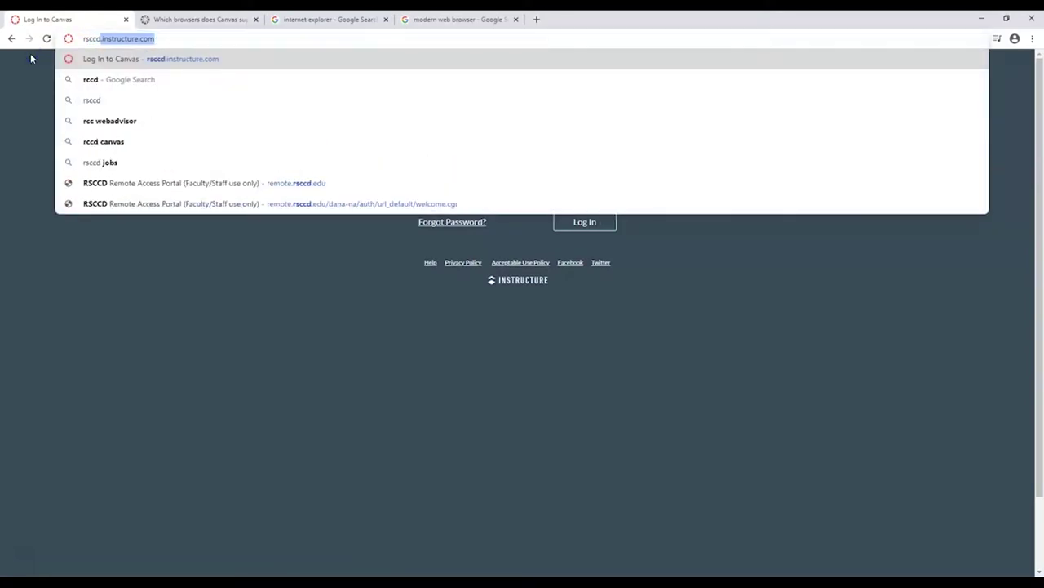
type(" canvas")
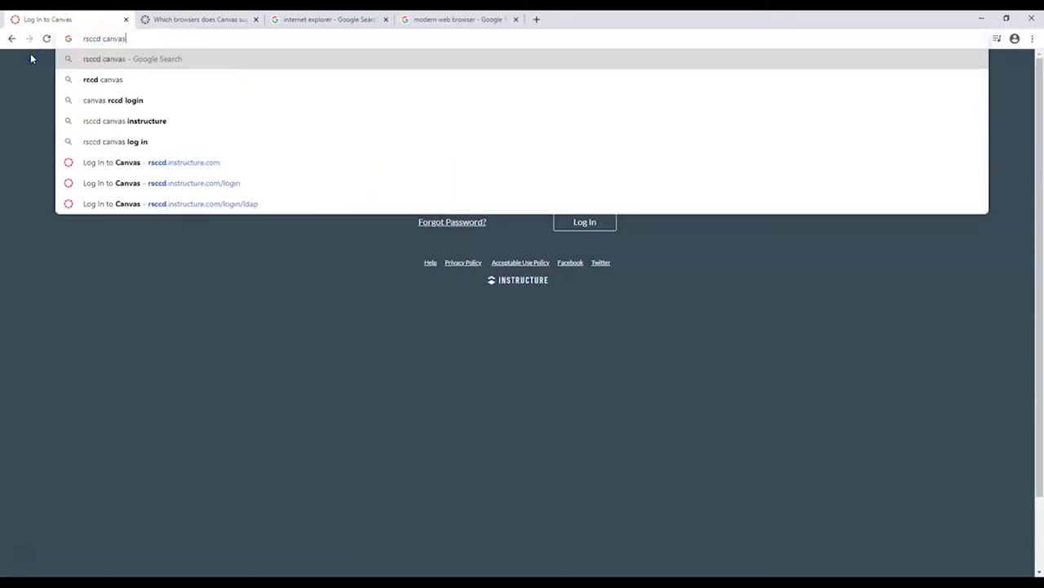
key("Return")
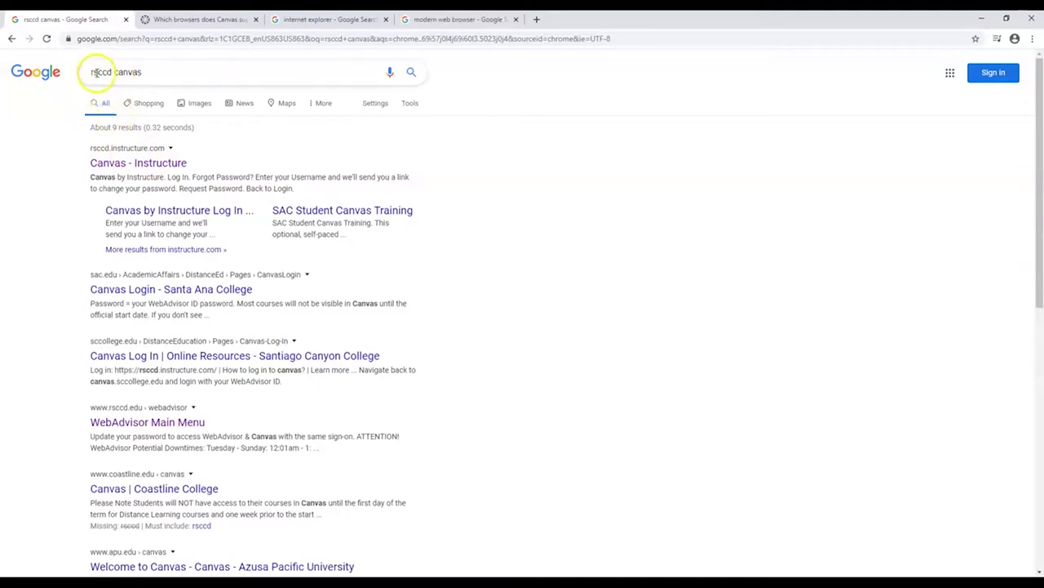
Open the Canvas - Instructure login, sign in with the college credentials, and accept the Acceptable Use Policy
left_click(137, 165)
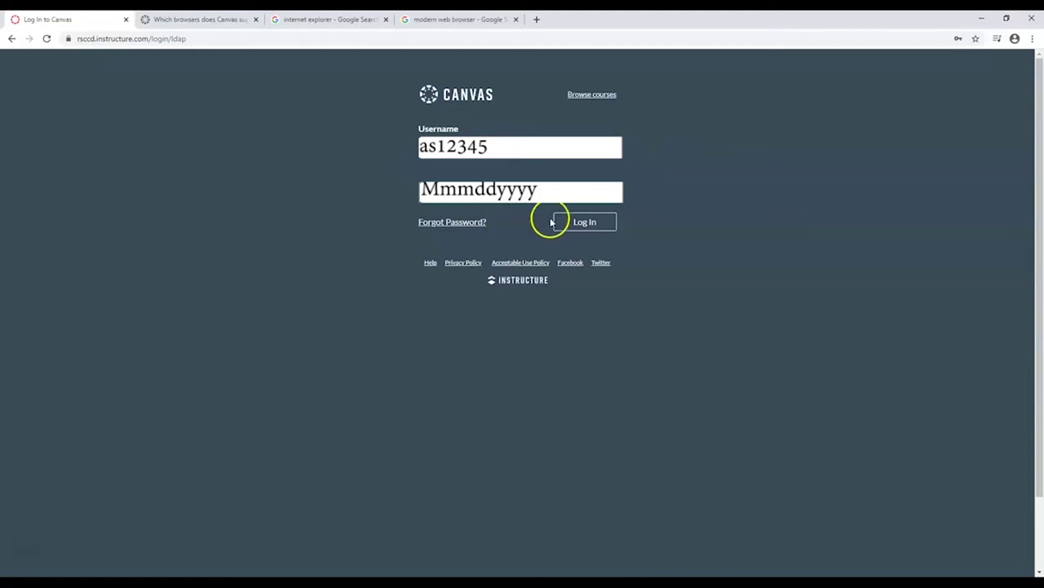
left_click(590, 226)
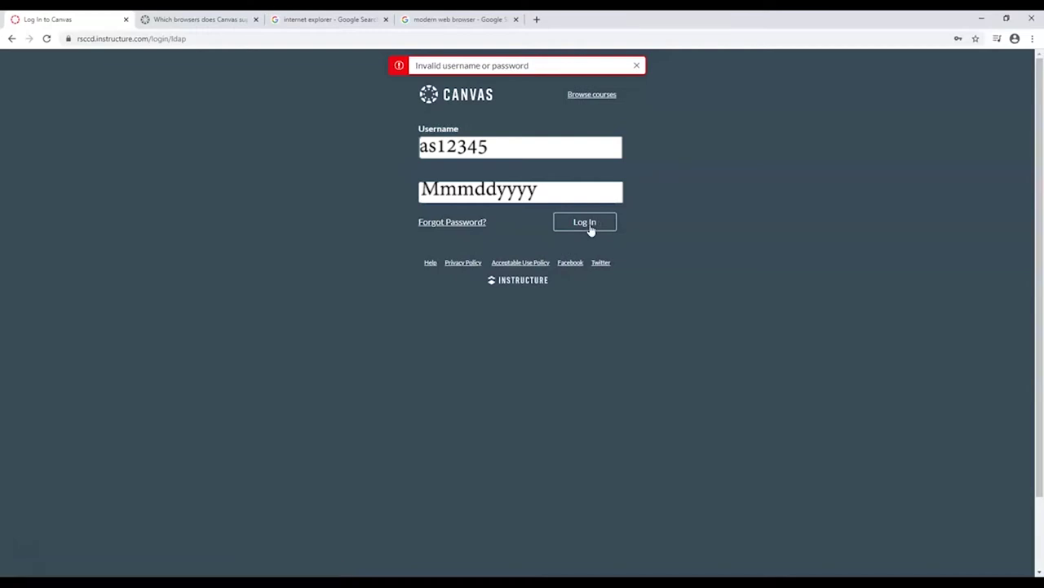
left_click(517, 202)
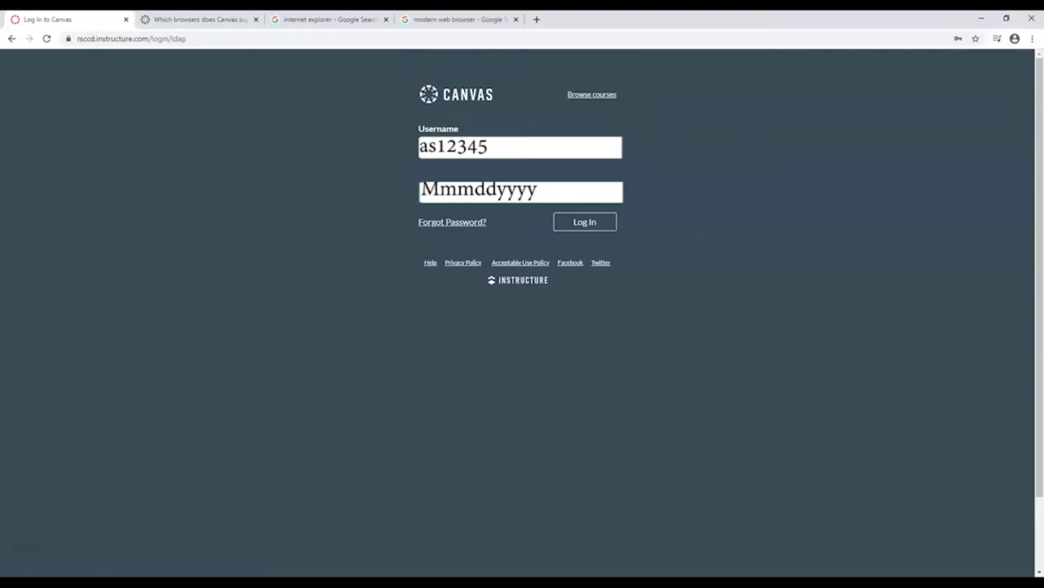
left_click(561, 222)
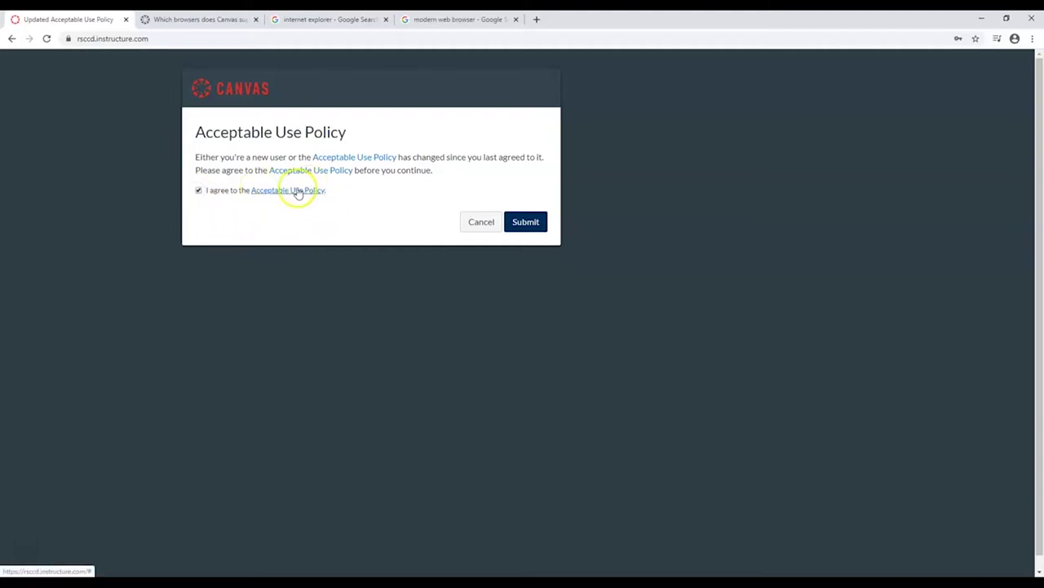
left_click(537, 232)
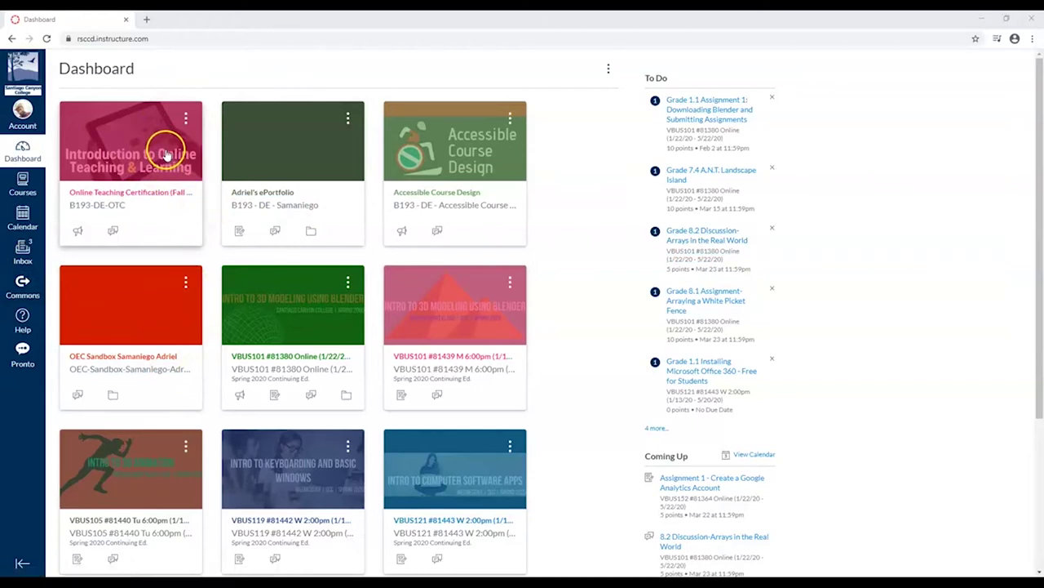
Check the Courses list and the March 2020 Calendar, then go back to the Dashboard course cards
scroll(152, 299, "down", 3)
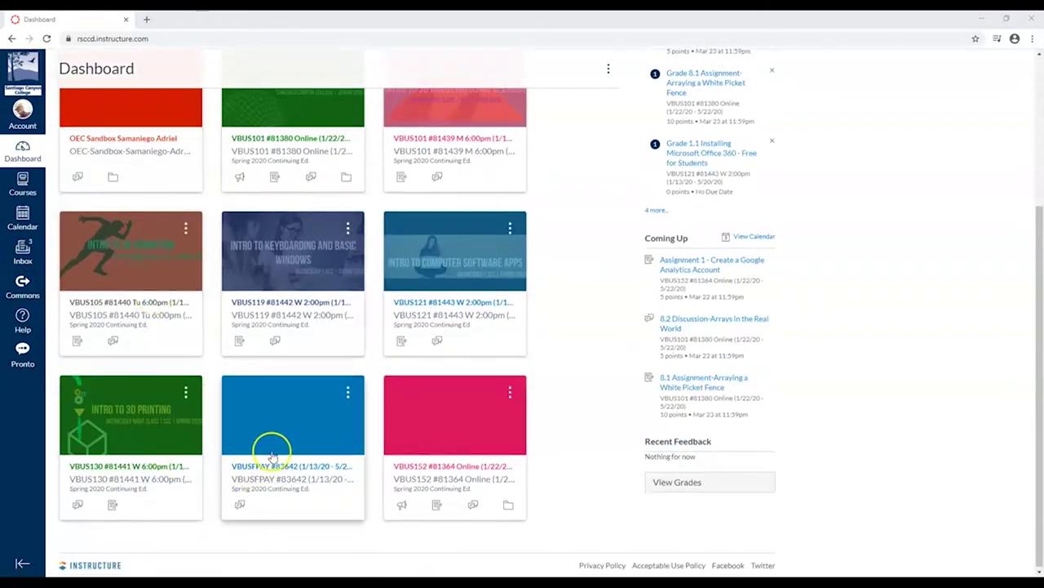
scroll(272, 454, "up", 3)
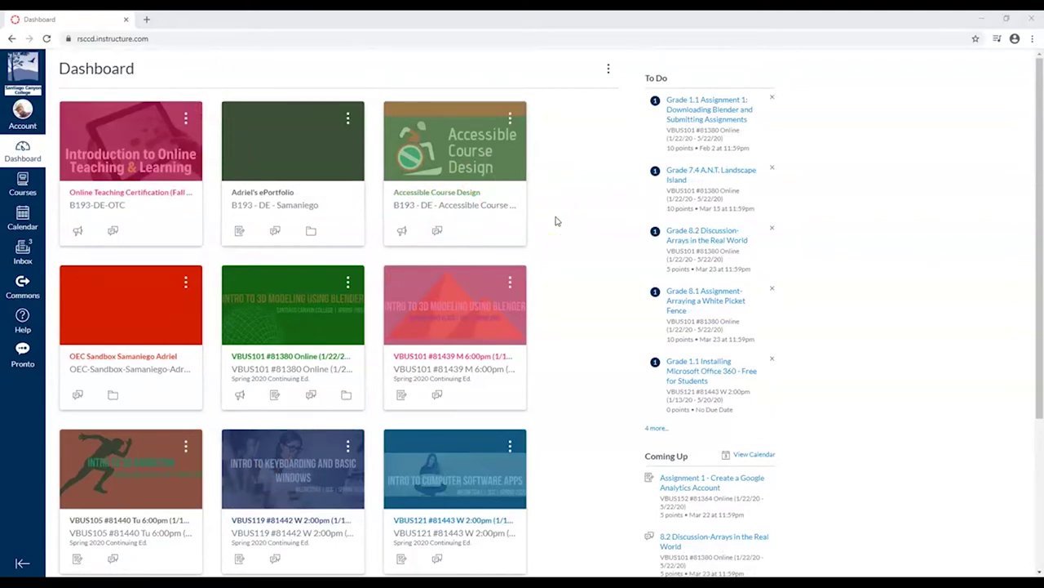
left_click(47, 330)
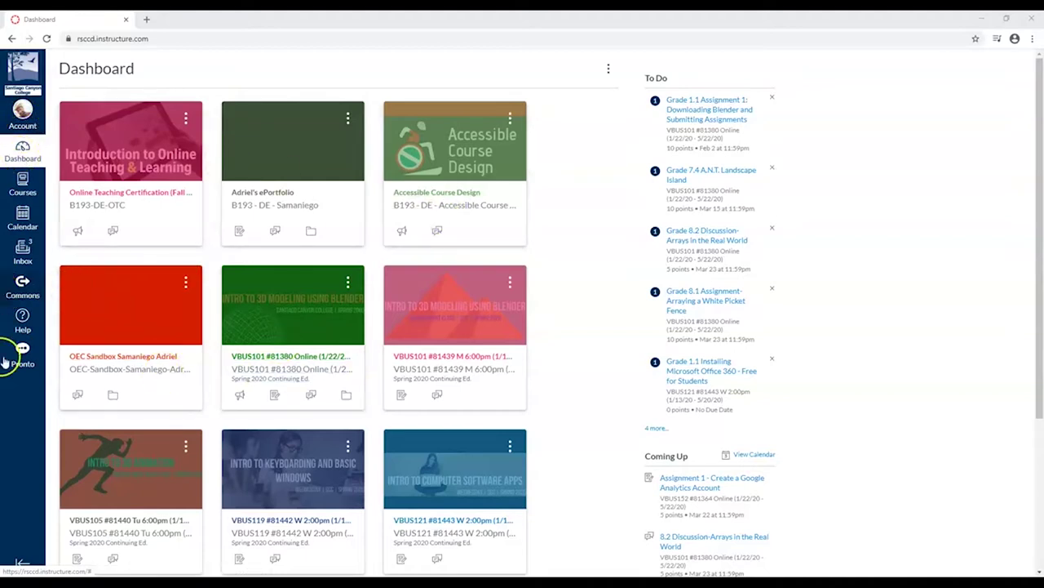
left_click(23, 182)
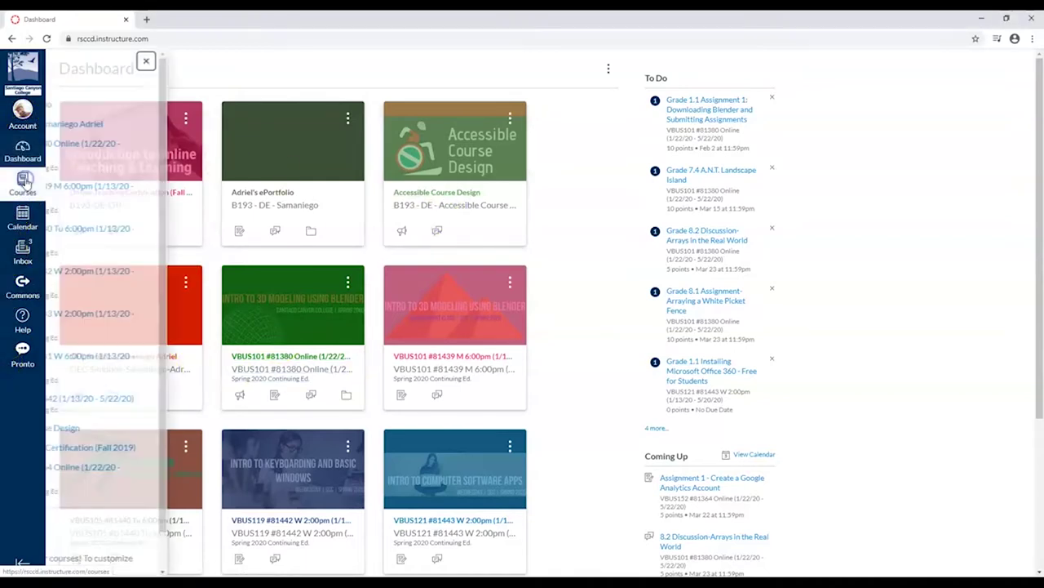
left_click(23, 219)
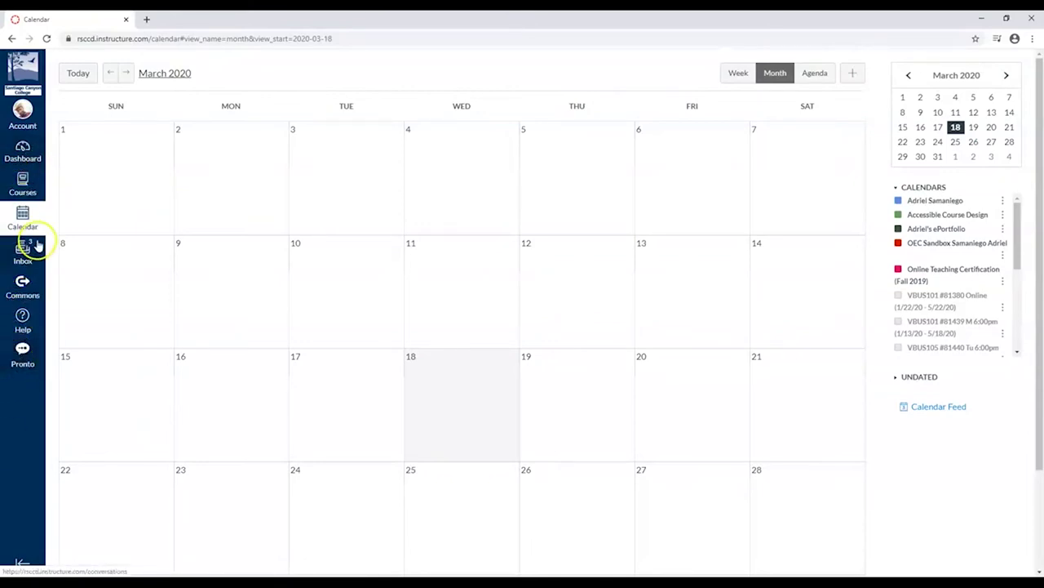
left_click(22, 181)
left_click(21, 153)
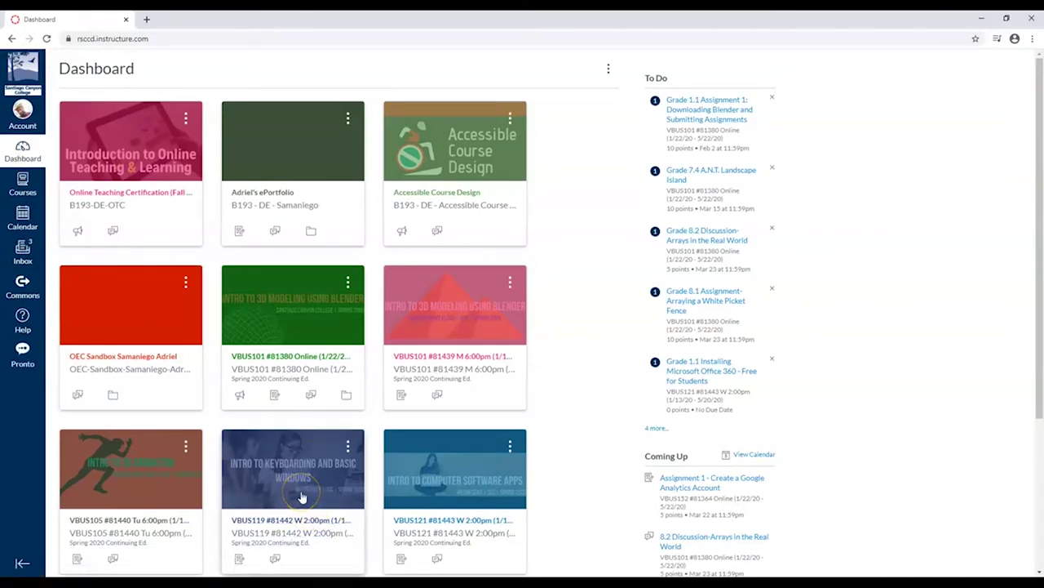
Open the VBUS119 #81442 course card and scroll through its home page tiles
left_click(301, 497)
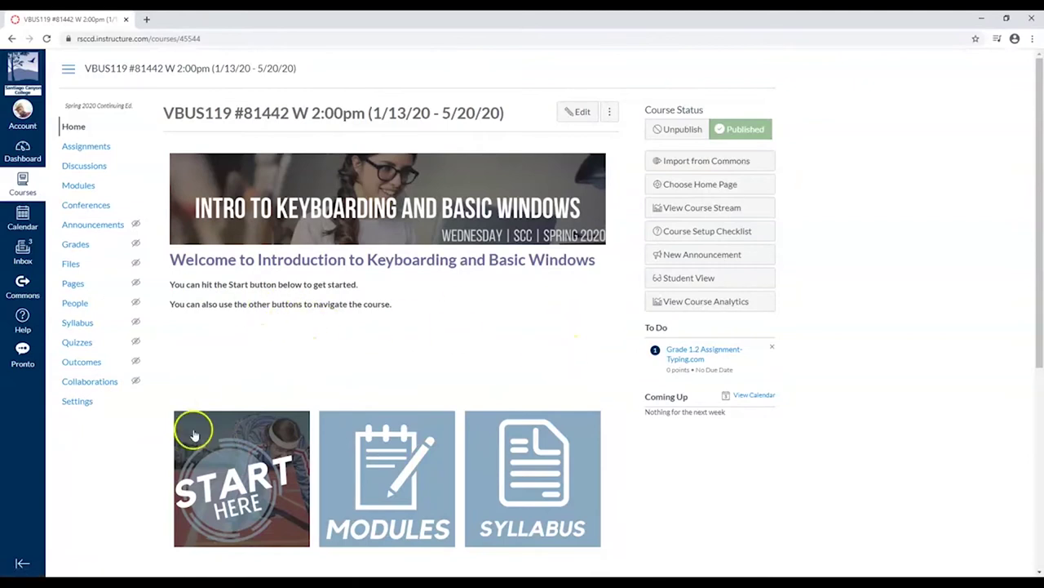
scroll(233, 408, "down", 4)
scroll(505, 432, "up", 4)
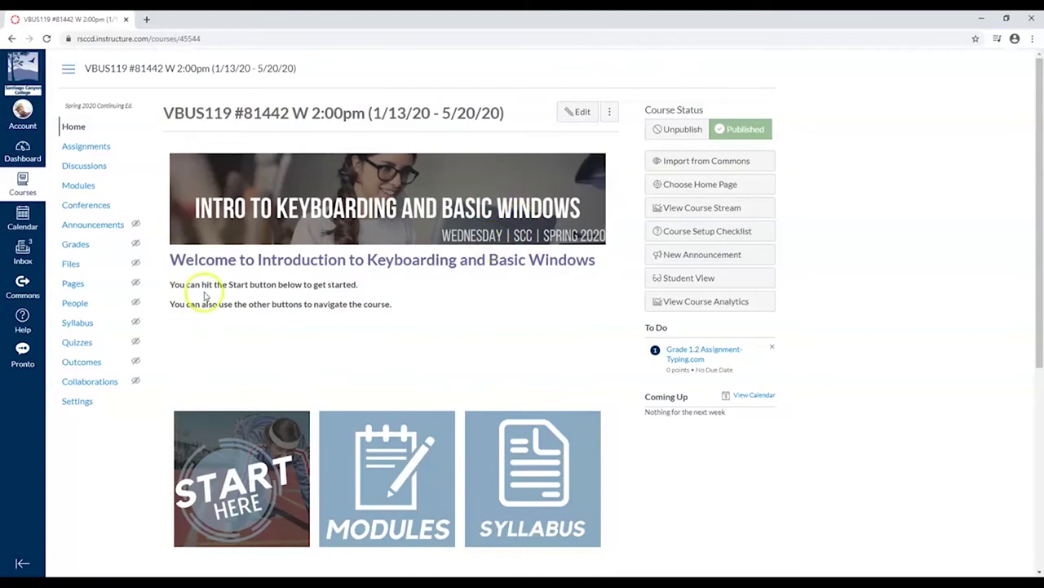
scroll(471, 278, "down", 2)
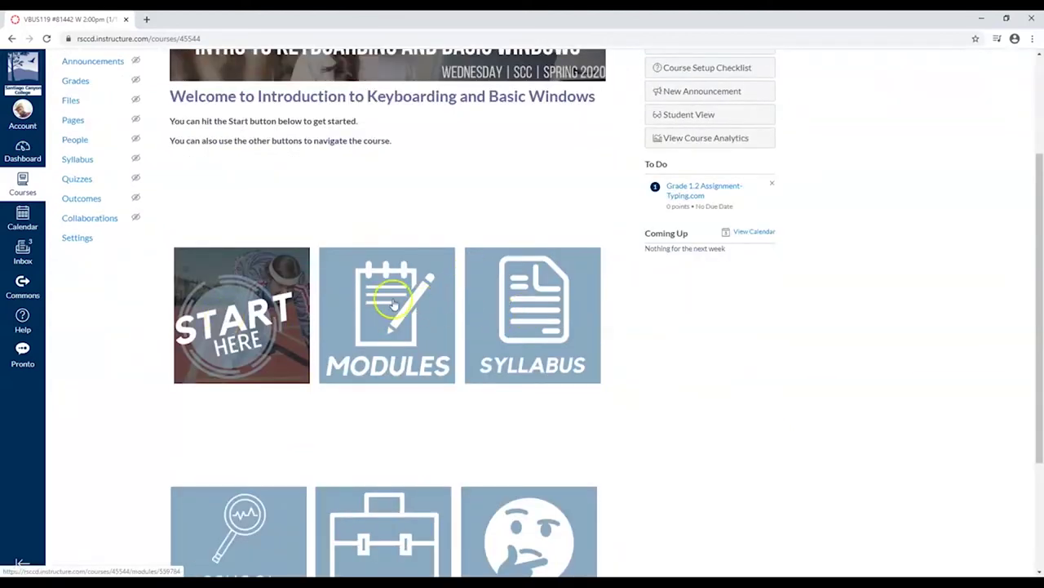
scroll(285, 416, "down", 2)
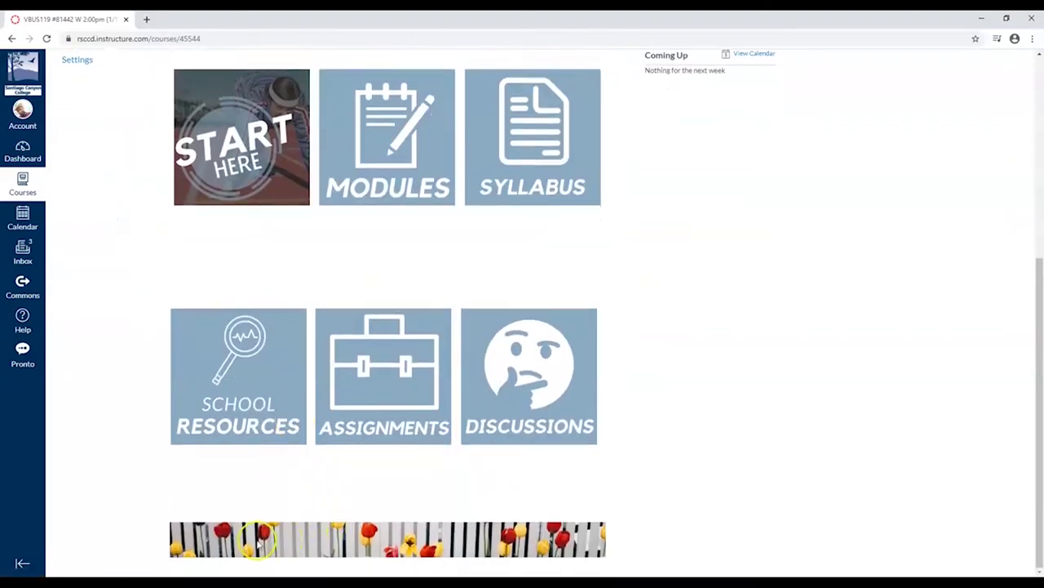
scroll(575, 481, "up", 4)
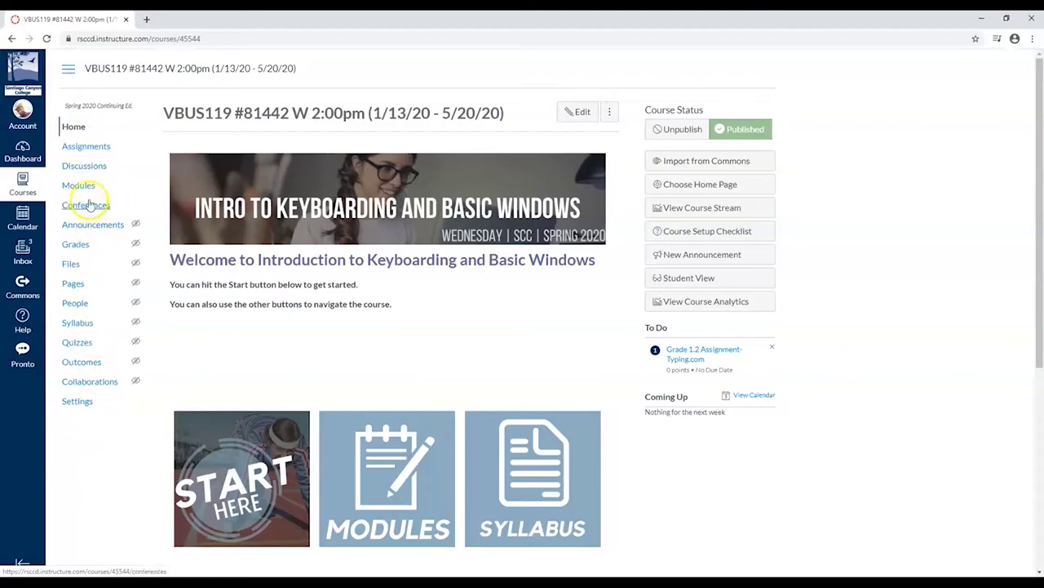
Switch to Student View and read the 0.1 Welcome page from the Start Here tile
left_click(695, 280)
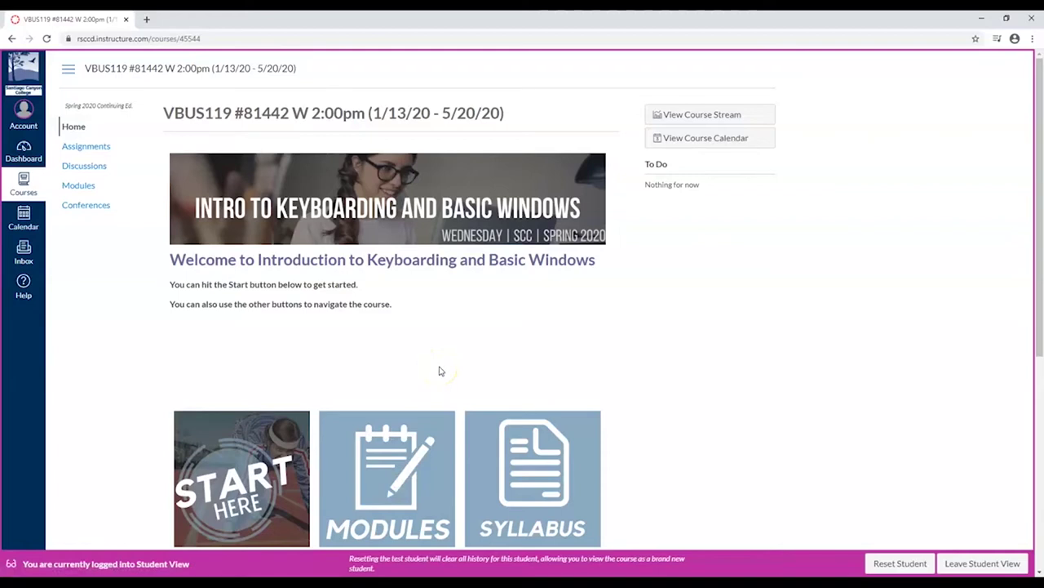
scroll(439, 371, "down", 1)
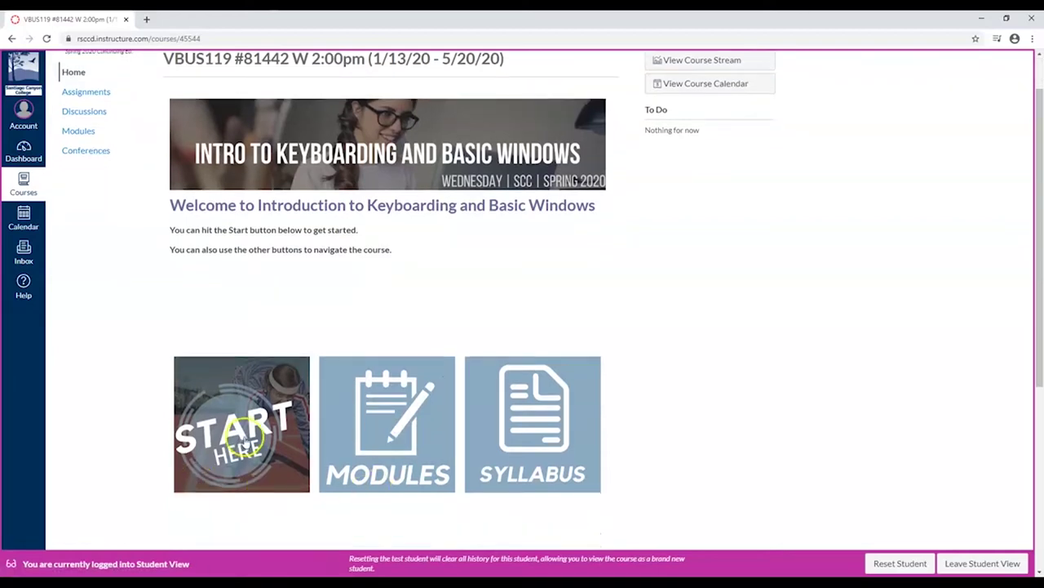
left_click(247, 439)
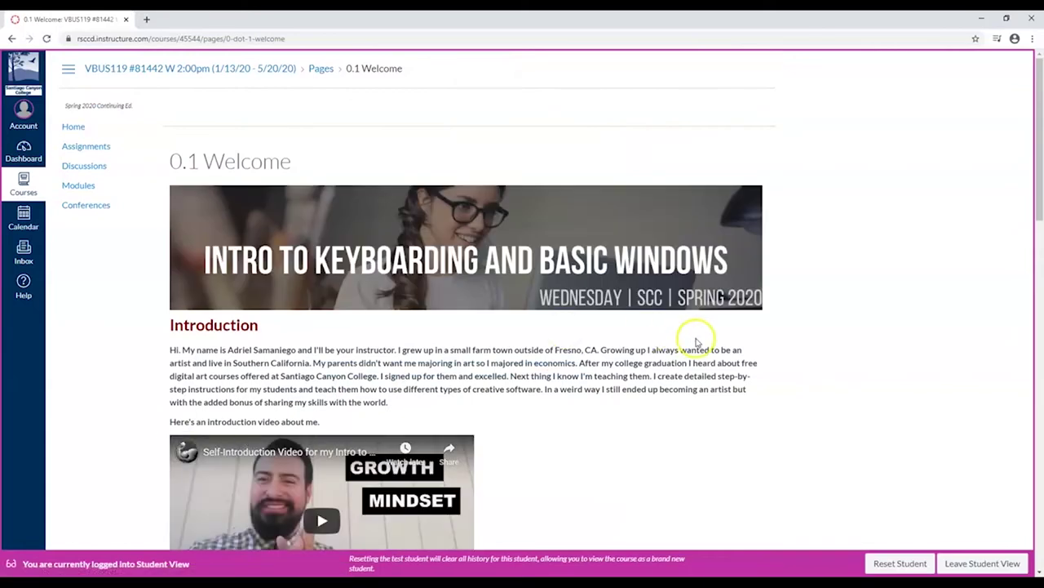
scroll(192, 369, "down", 3)
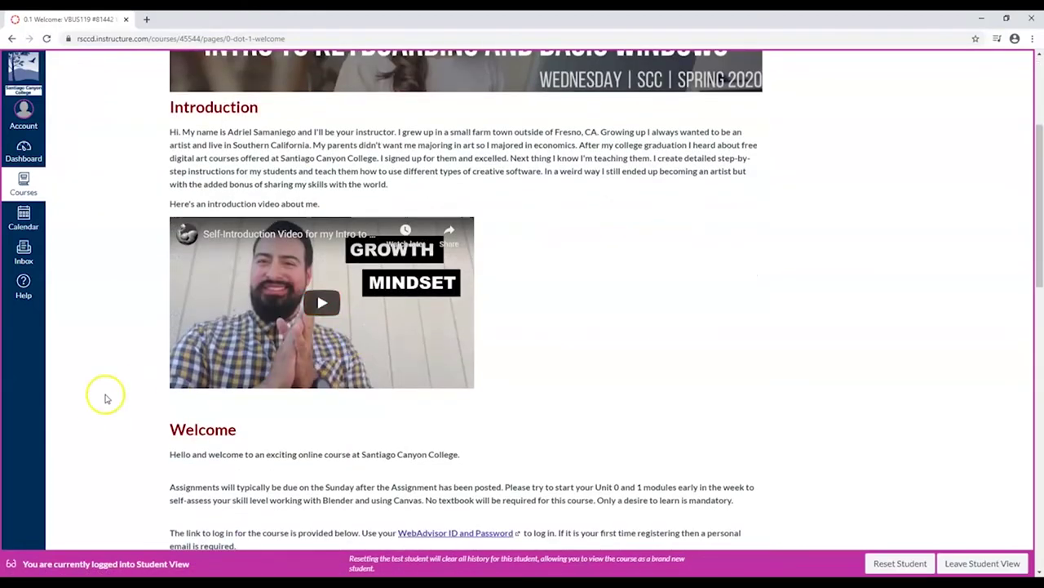
scroll(382, 392, "down", 4)
scroll(245, 383, "down", 1)
scroll(268, 366, "up", 3)
scroll(368, 438, "down", 2)
scroll(369, 441, "down", 7)
scroll(369, 440, "down", 1)
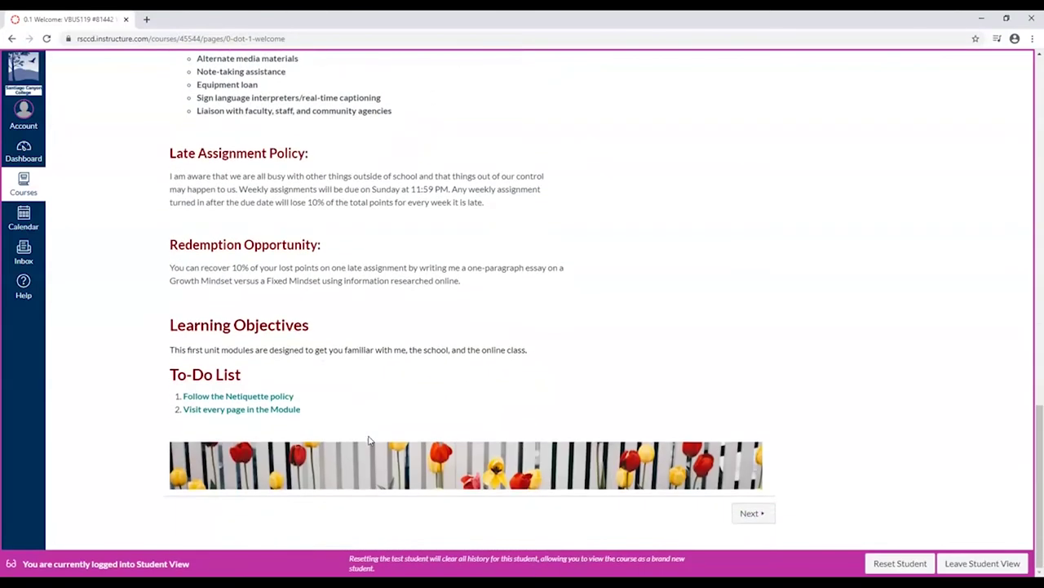
Page through Syllabus, Netiquette and Resources to the 0.5 Discussion-Q&A forum
left_click(751, 513)
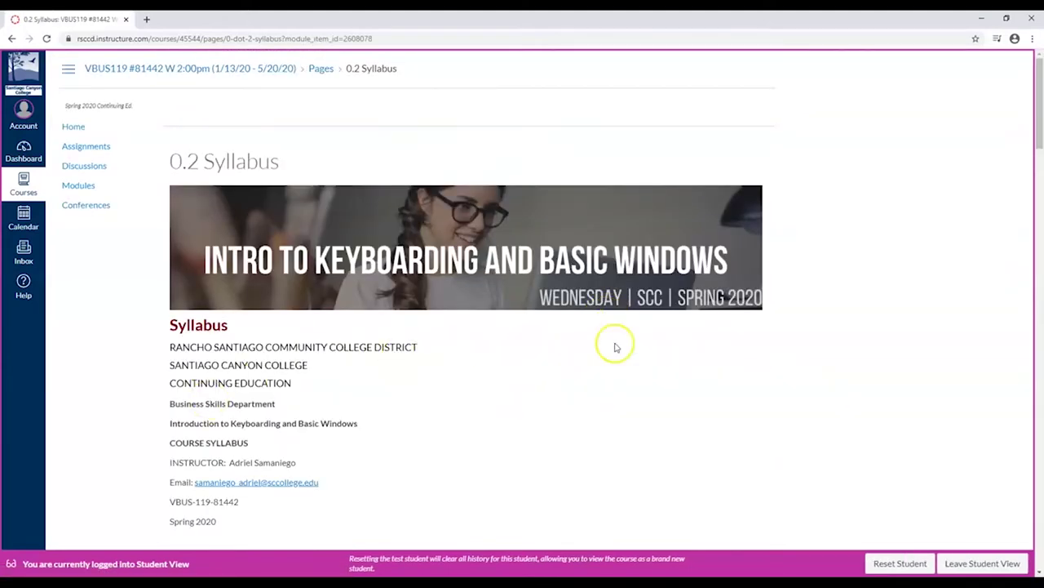
scroll(671, 438, "down", 7)
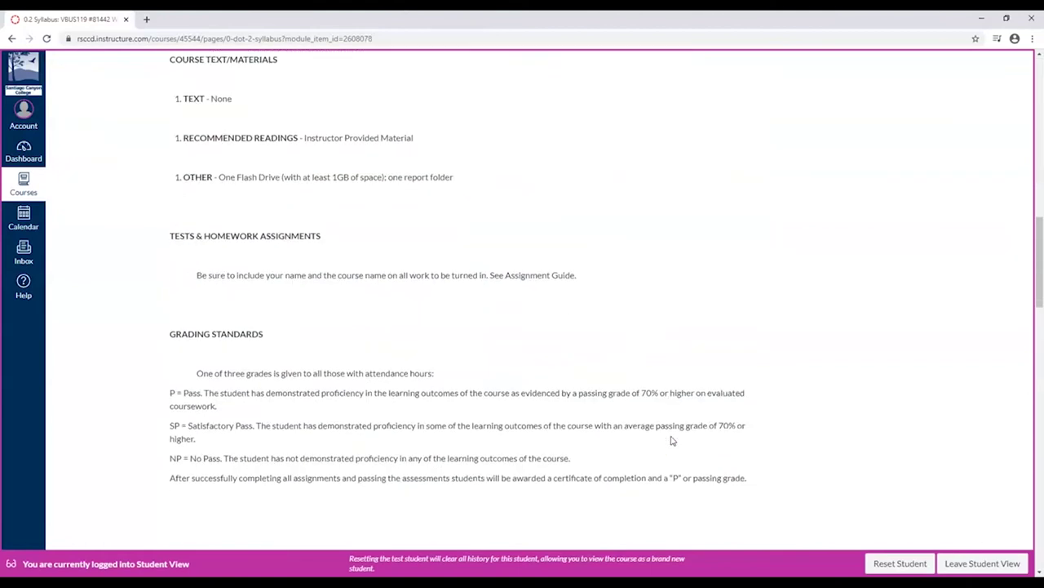
scroll(672, 441, "down", 10)
left_click(745, 514)
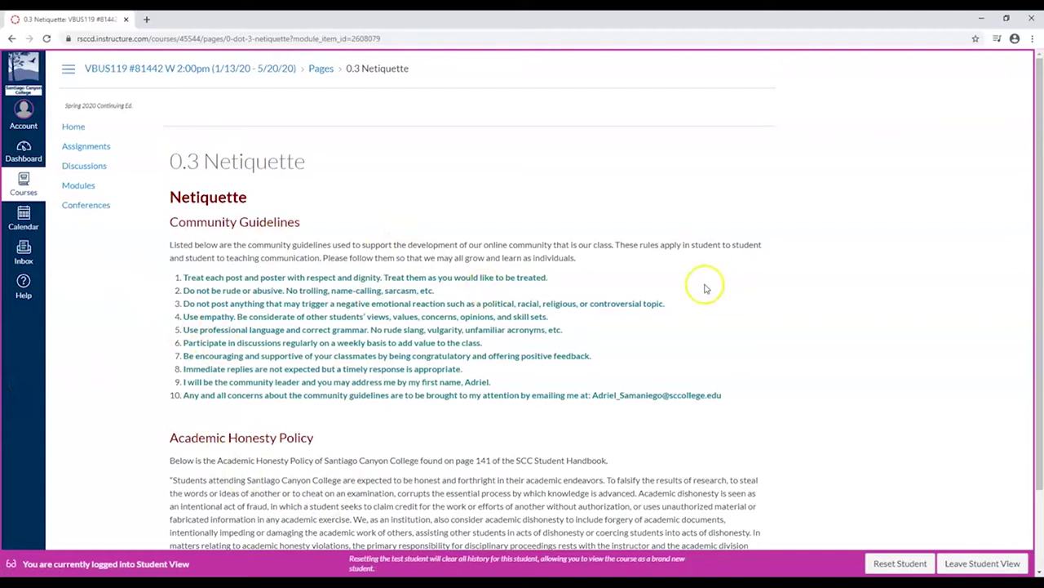
scroll(648, 396, "down", 3)
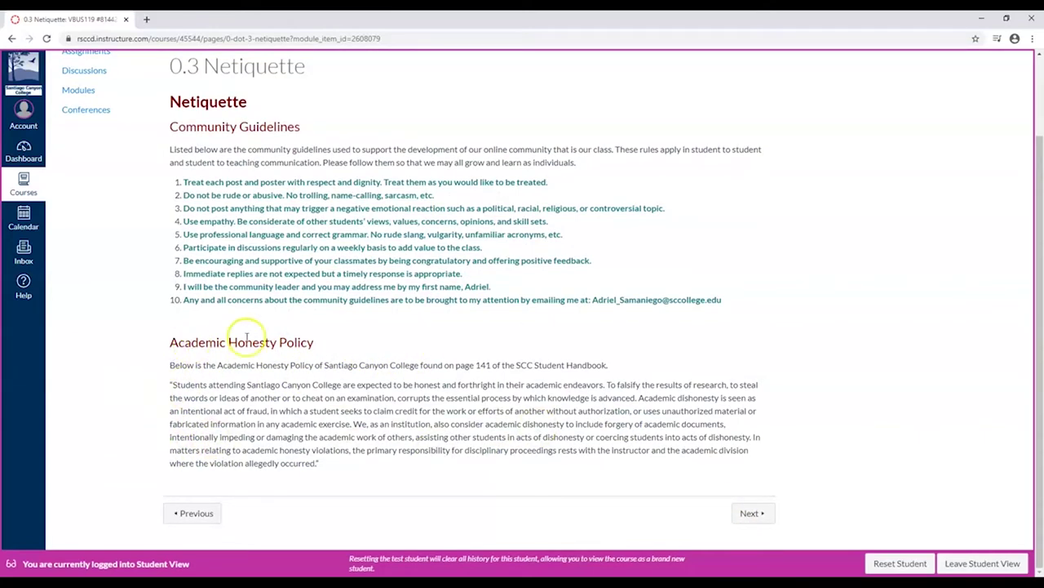
left_click(751, 512)
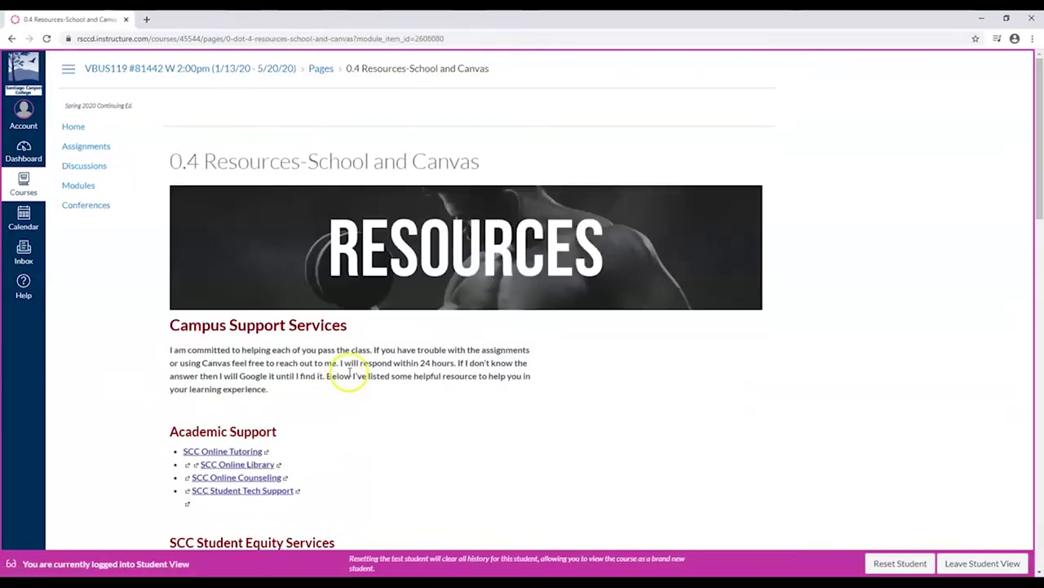
scroll(294, 408, "down", 3)
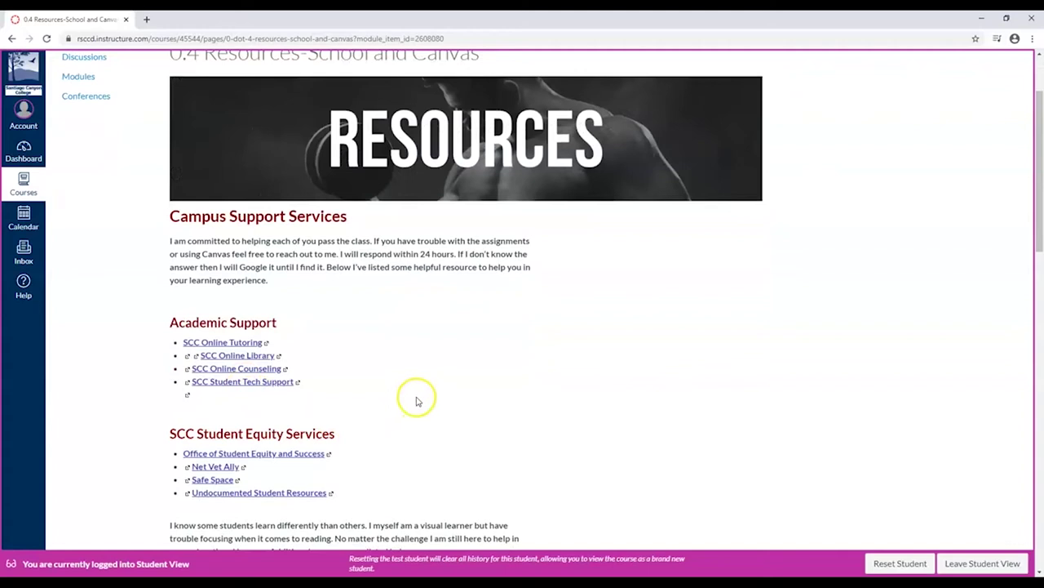
scroll(458, 430, "down", 3)
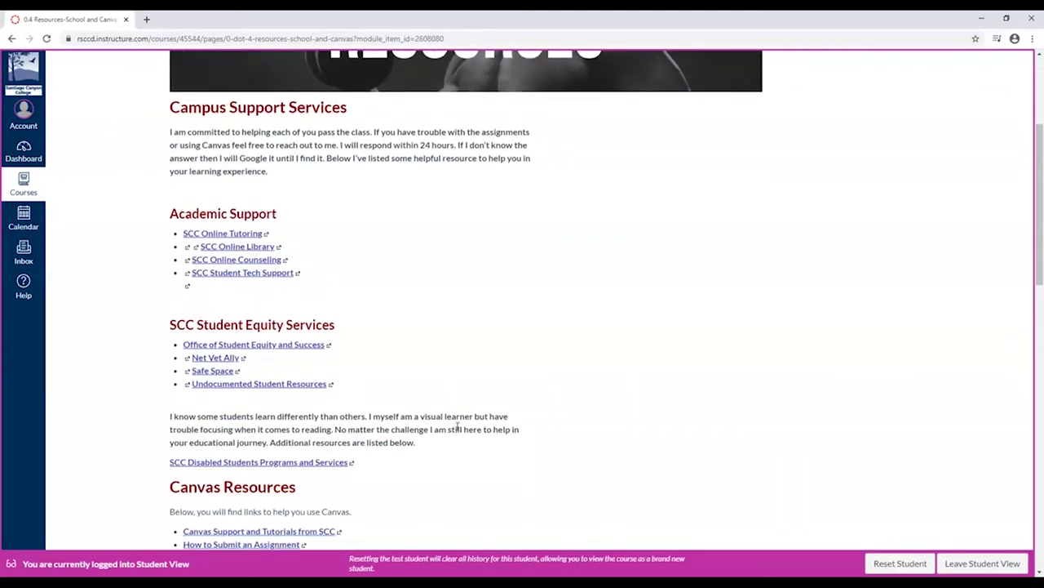
scroll(458, 430, "down", 10)
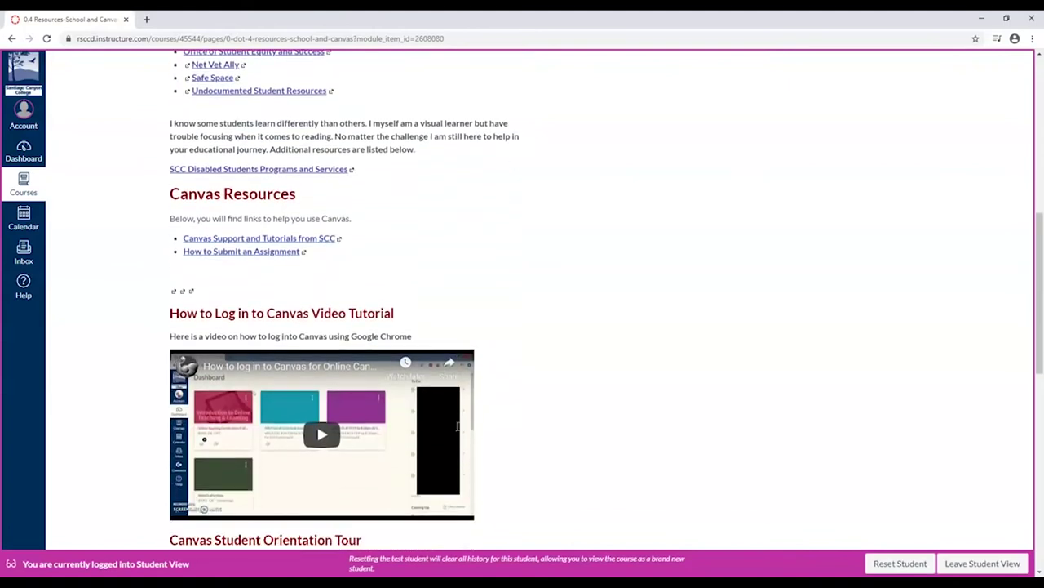
scroll(497, 408, "down", 15)
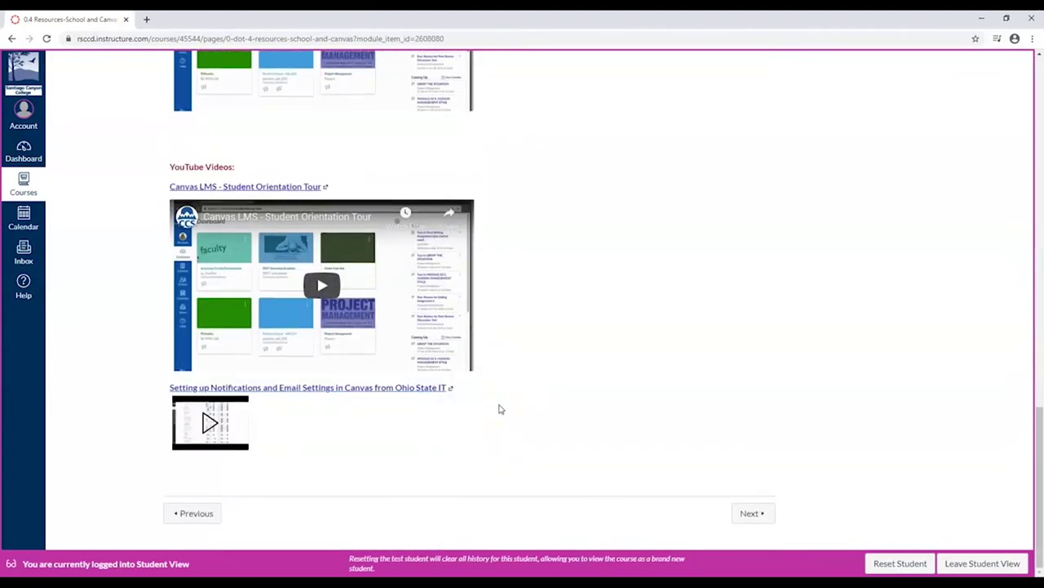
left_click(745, 512)
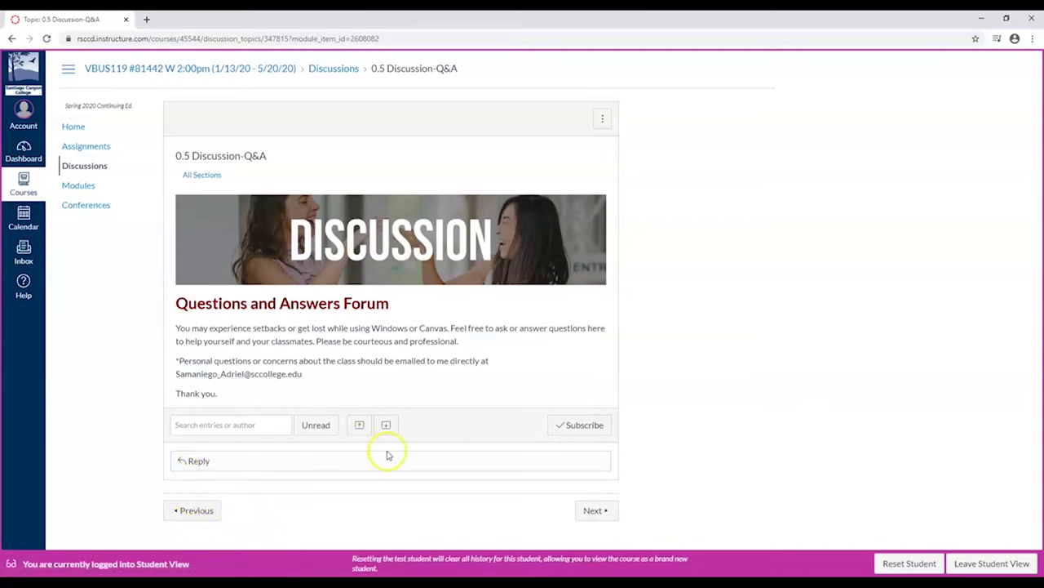
Advance to the 1.0-Introduction page and then the Office 365 assignment page
left_click(608, 510)
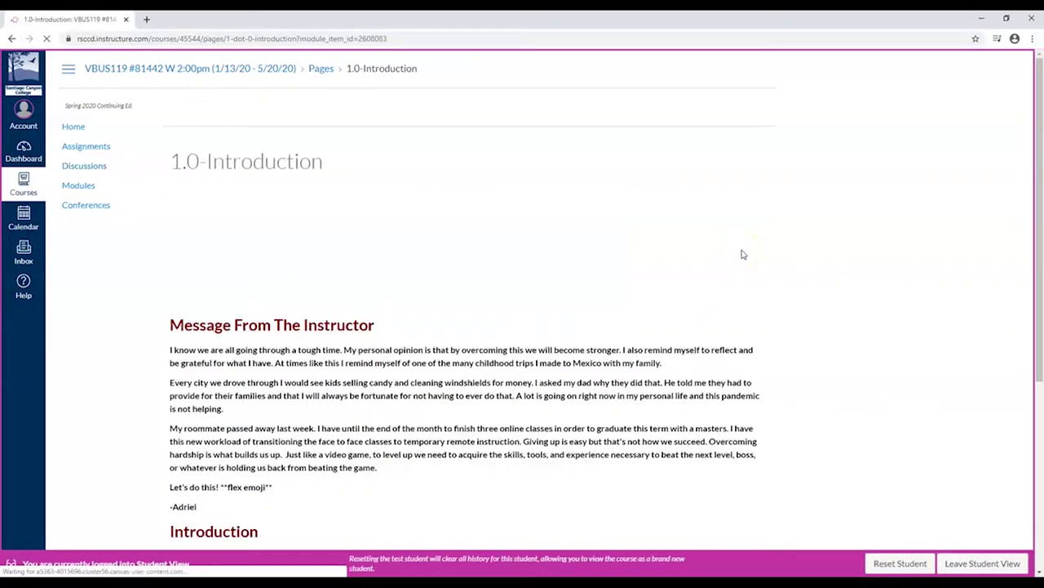
scroll(762, 275, "down", 1)
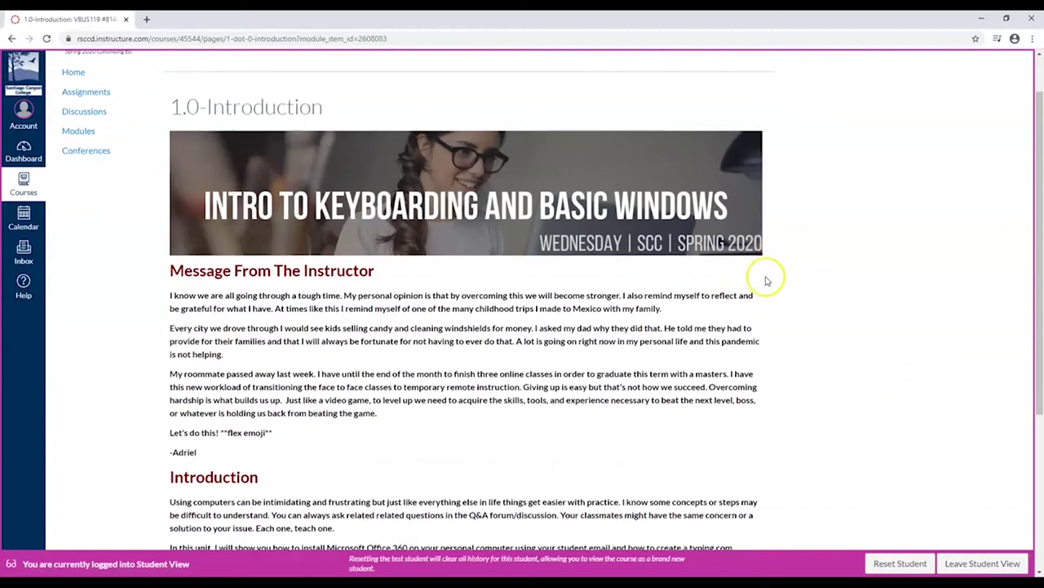
scroll(400, 322, "down", 3)
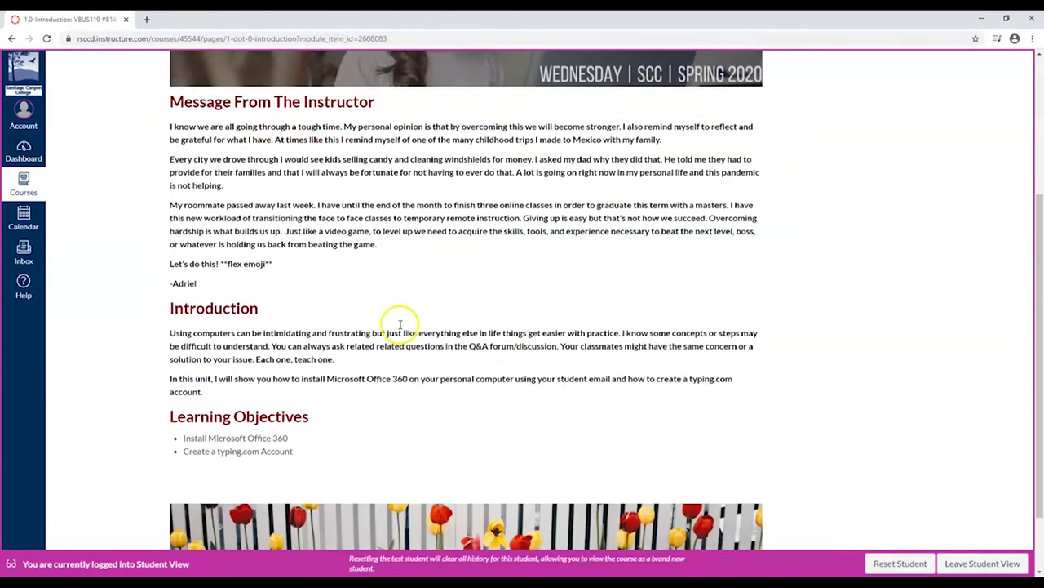
left_click(749, 515)
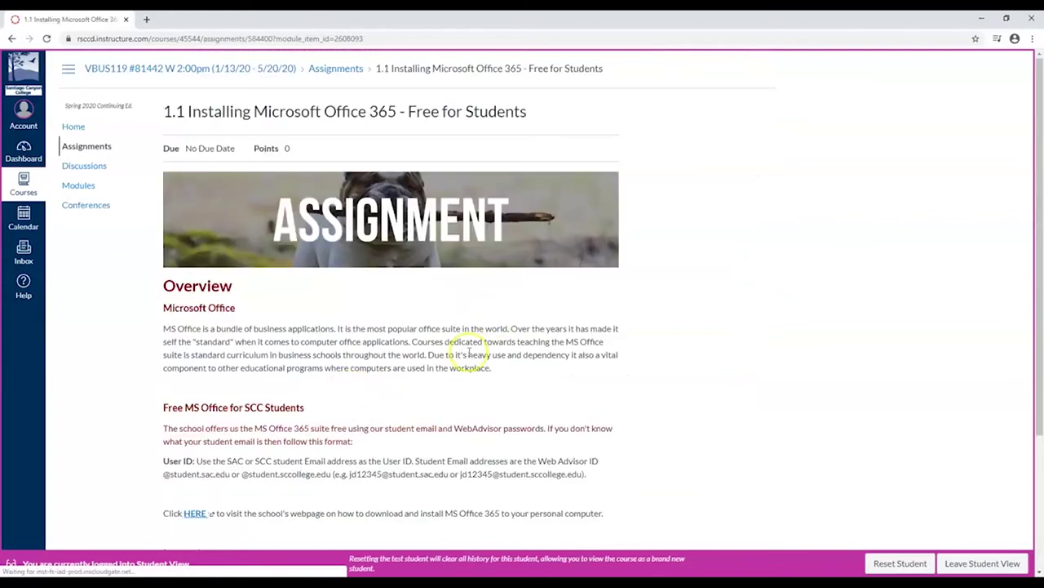
Go back to the course Home page and open the Modules tile
left_click(75, 131)
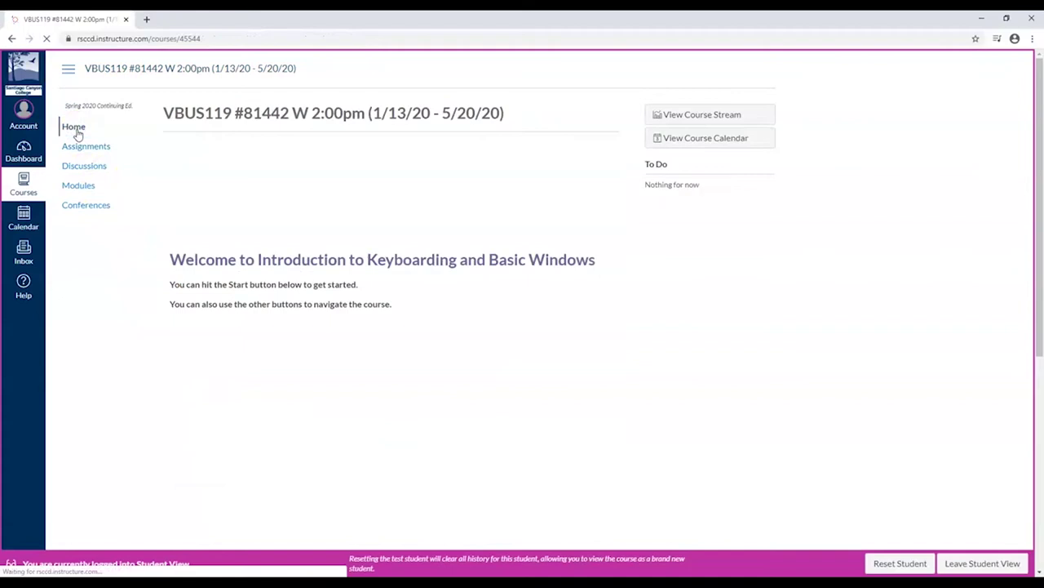
scroll(280, 354, "down", 2)
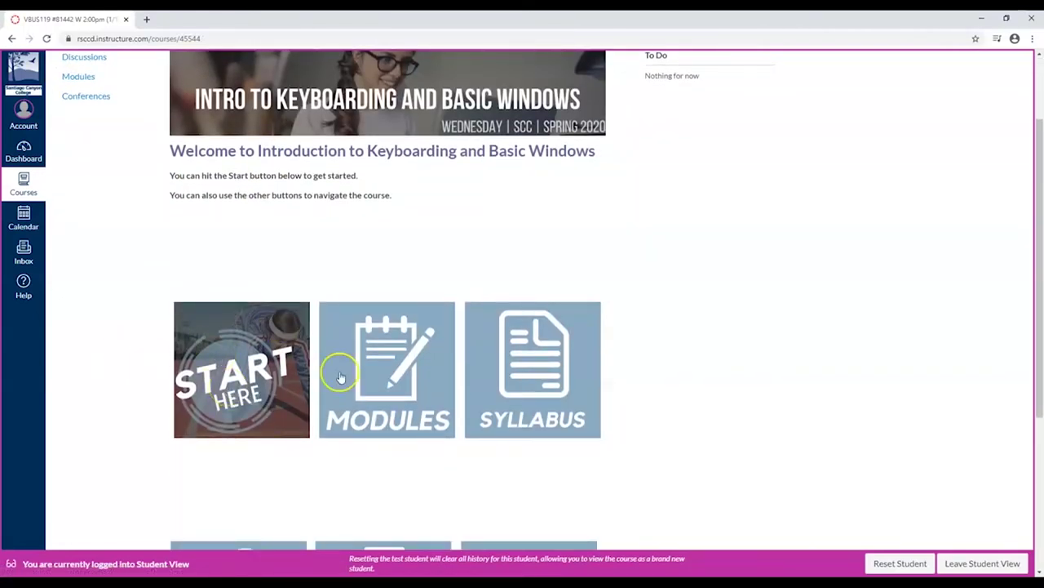
scroll(721, 413, "down", 2)
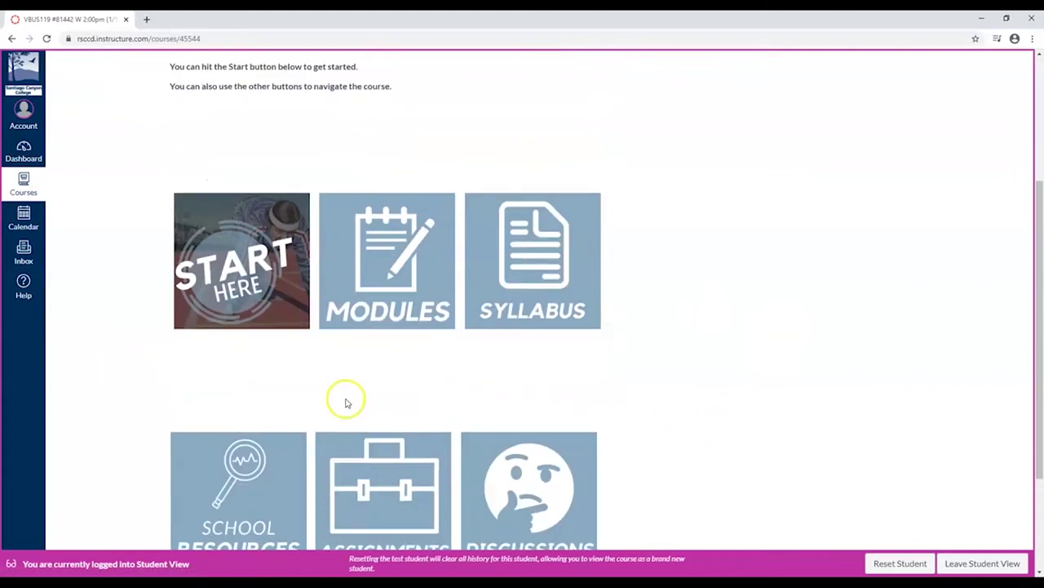
left_click(387, 282)
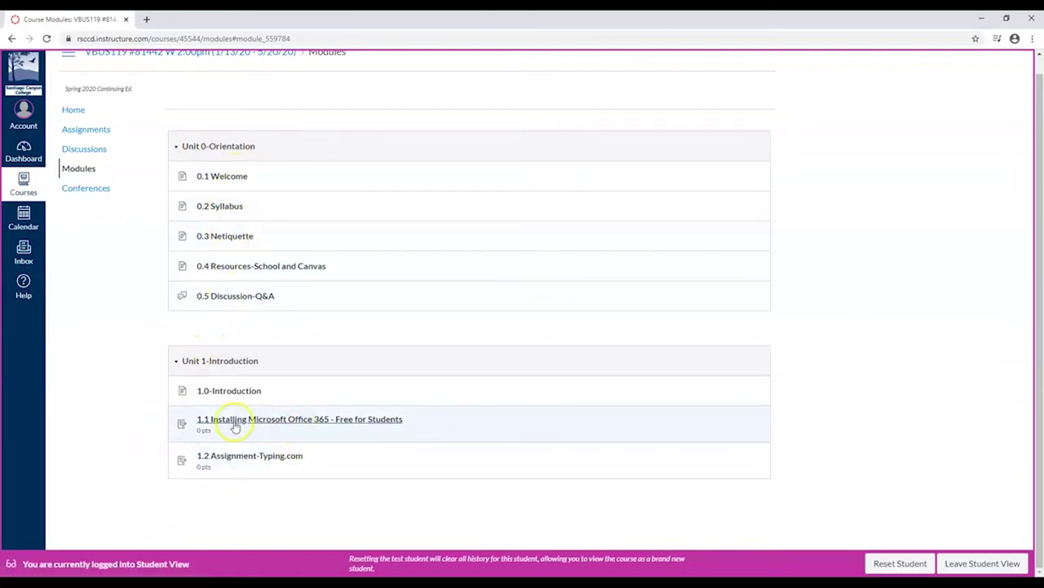
Open the 1.1 Installing Microsoft Office 365 assignment and scroll through it as a student
left_click(287, 422)
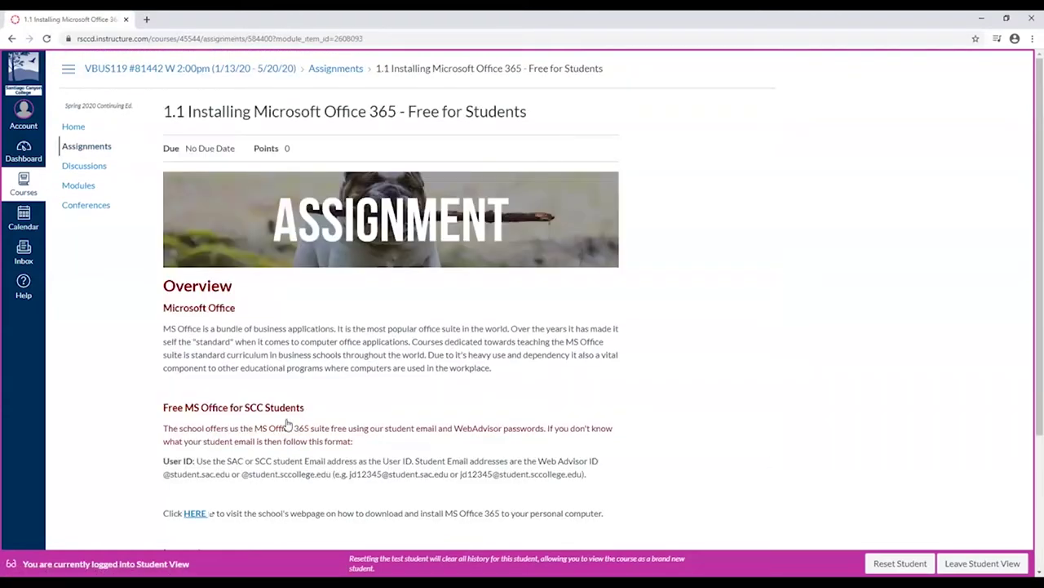
scroll(269, 416, "down", 1)
scroll(241, 418, "down", 1)
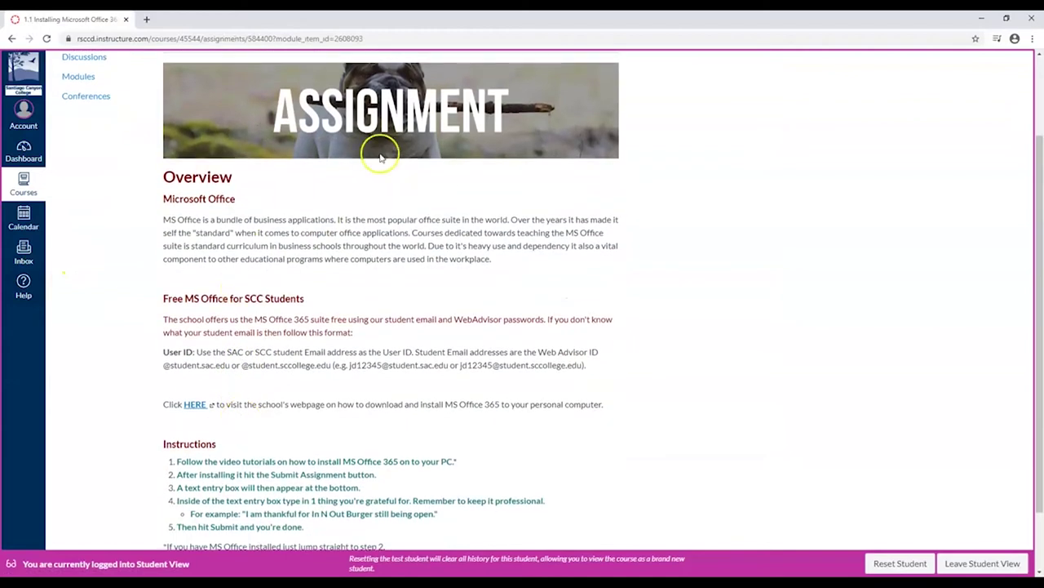
scroll(443, 263, "down", 2)
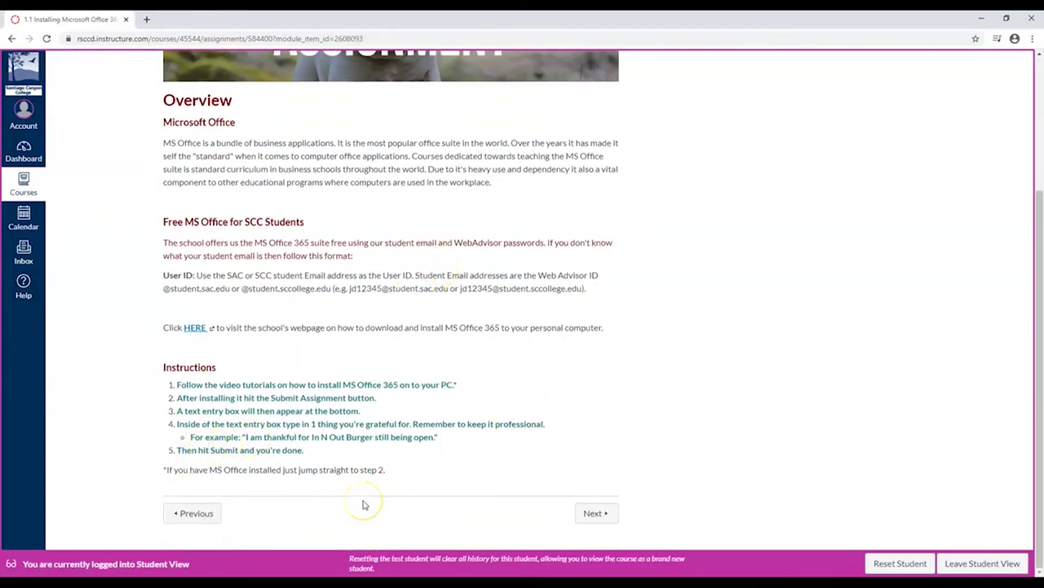
scroll(364, 469, "up", 5)
scroll(366, 469, "down", 5)
scroll(365, 469, "up", 5)
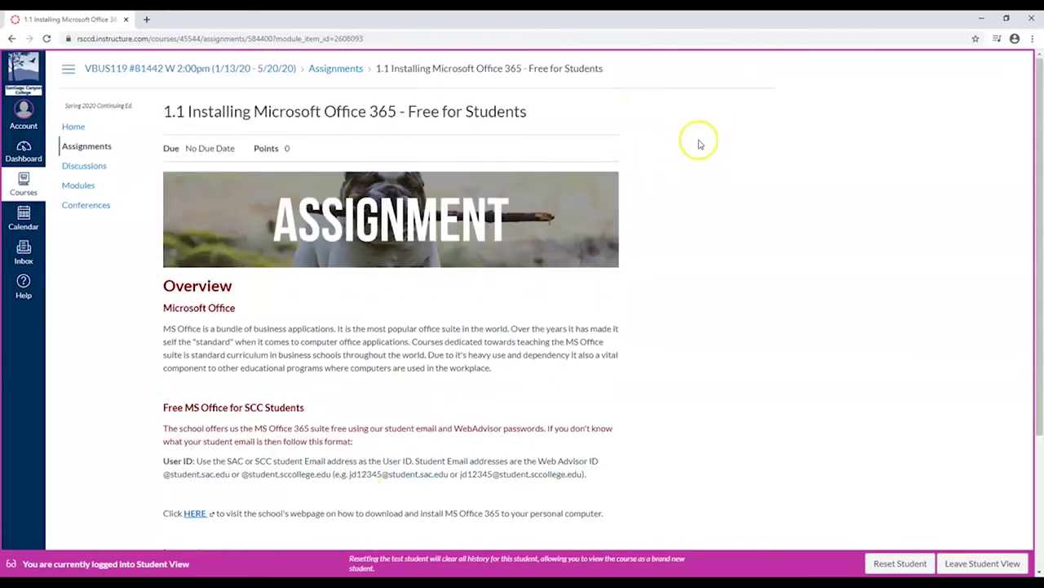
scroll(349, 451, "down", 5)
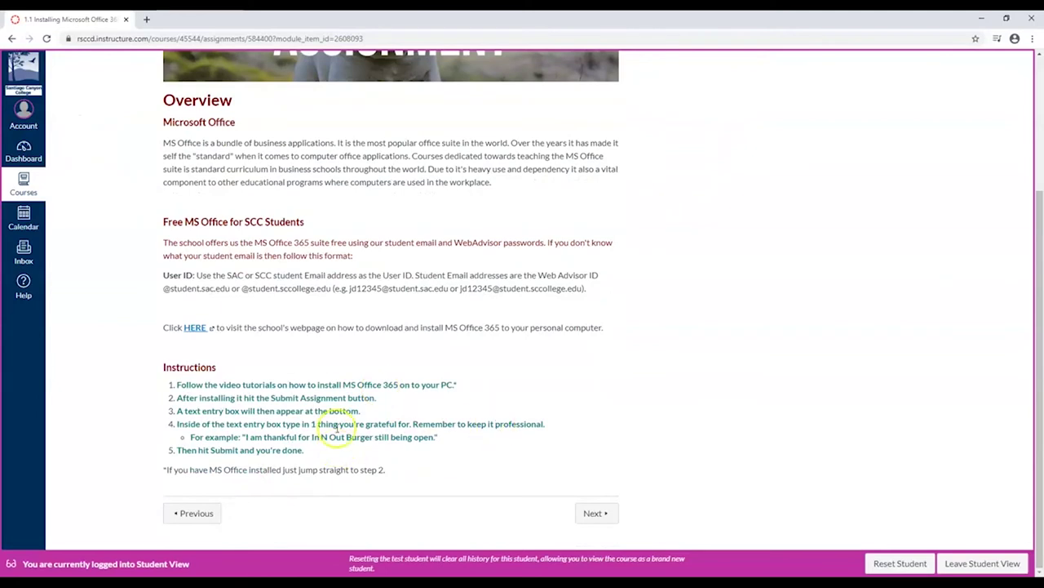
scroll(407, 452, "up", 3)
scroll(407, 452, "up", 3)
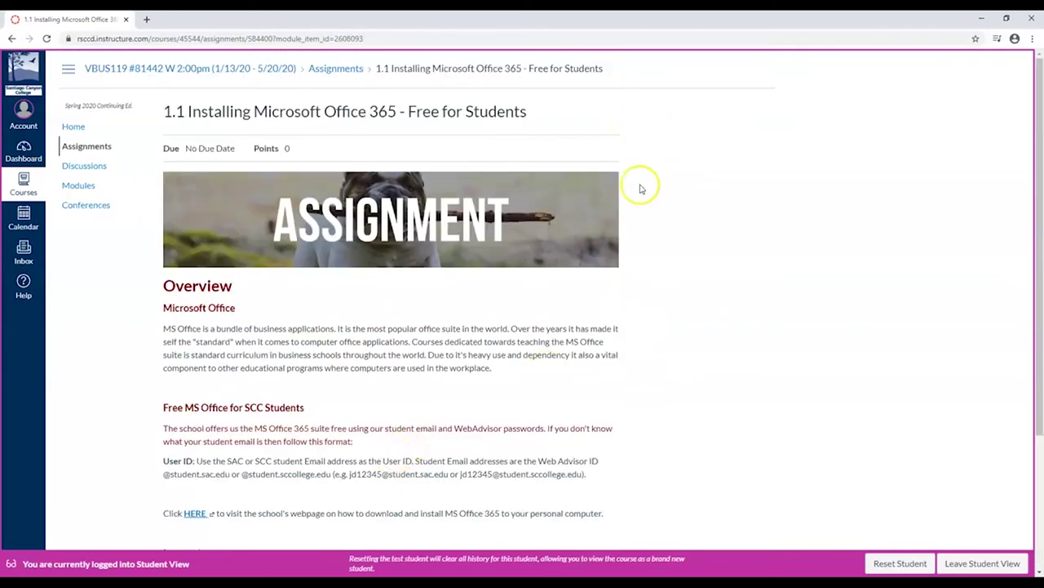
scroll(567, 400, "down", 5)
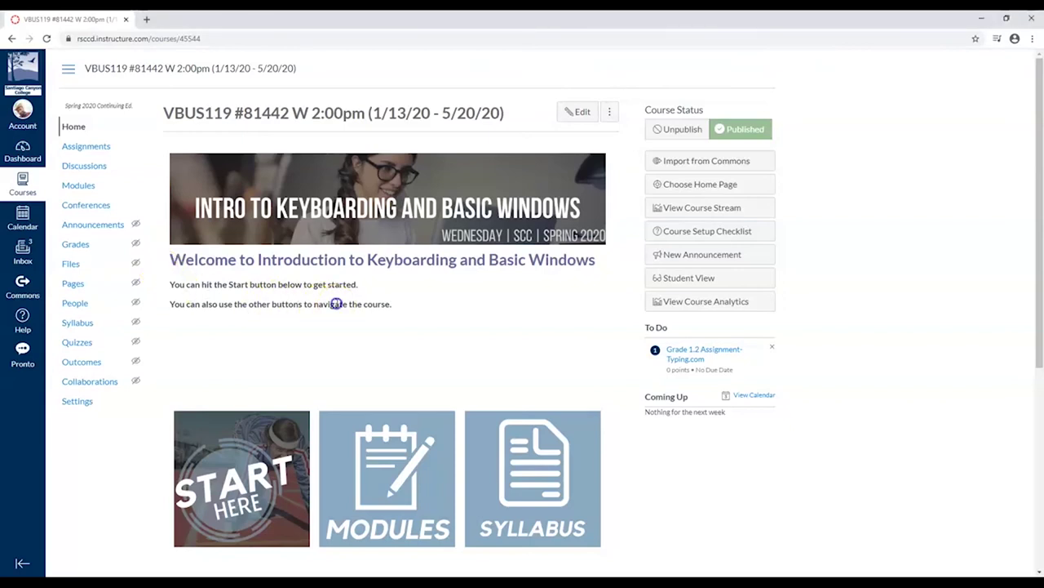
Scroll the instructor home page tiles, then open the Assignments list from the sidebar
scroll(337, 303, "down", 1)
scroll(337, 303, "down", 2)
scroll(338, 308, "down", 6)
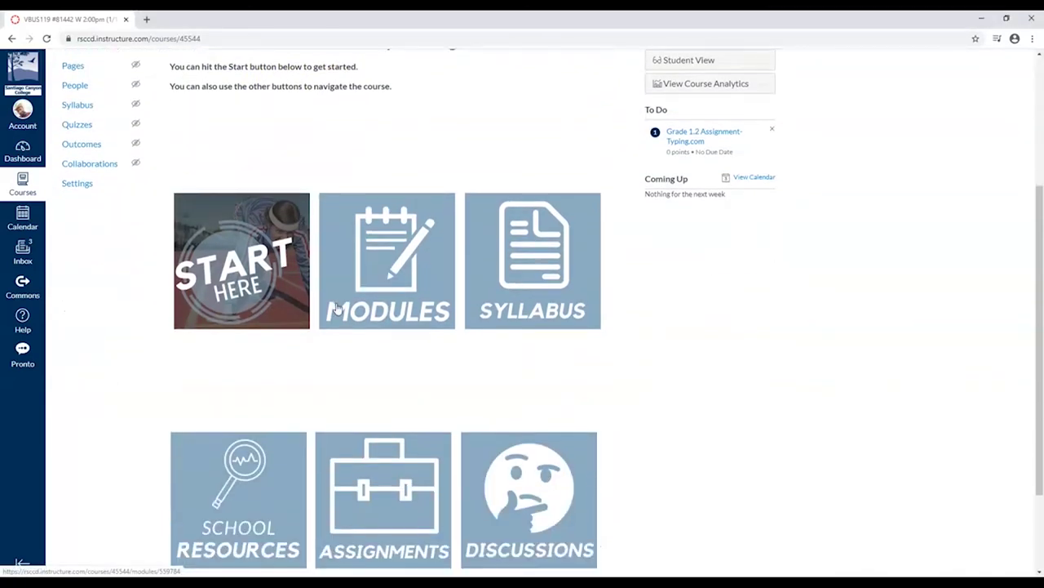
scroll(336, 305, "up", 9)
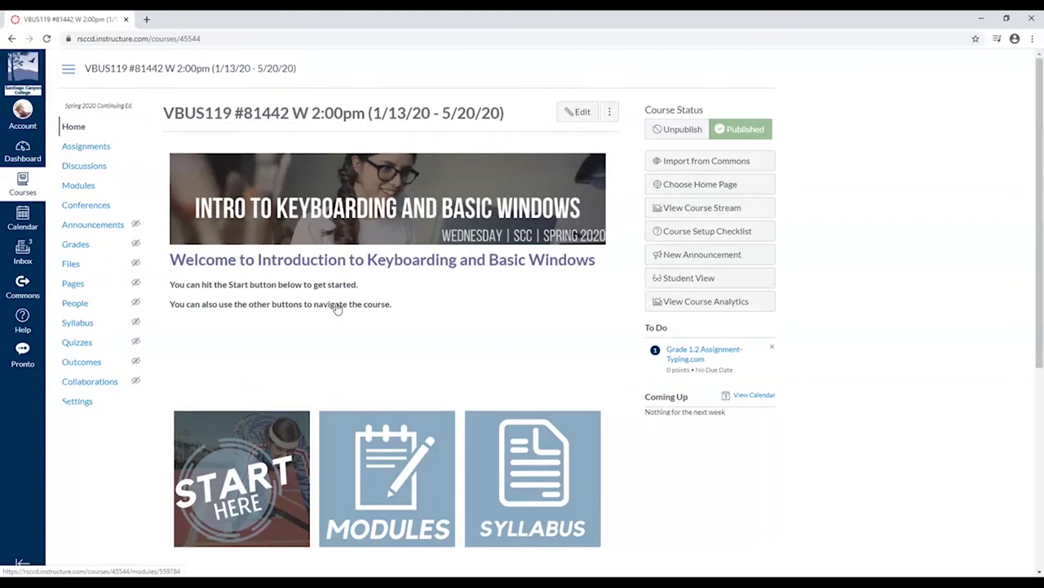
scroll(285, 305, "down", 8)
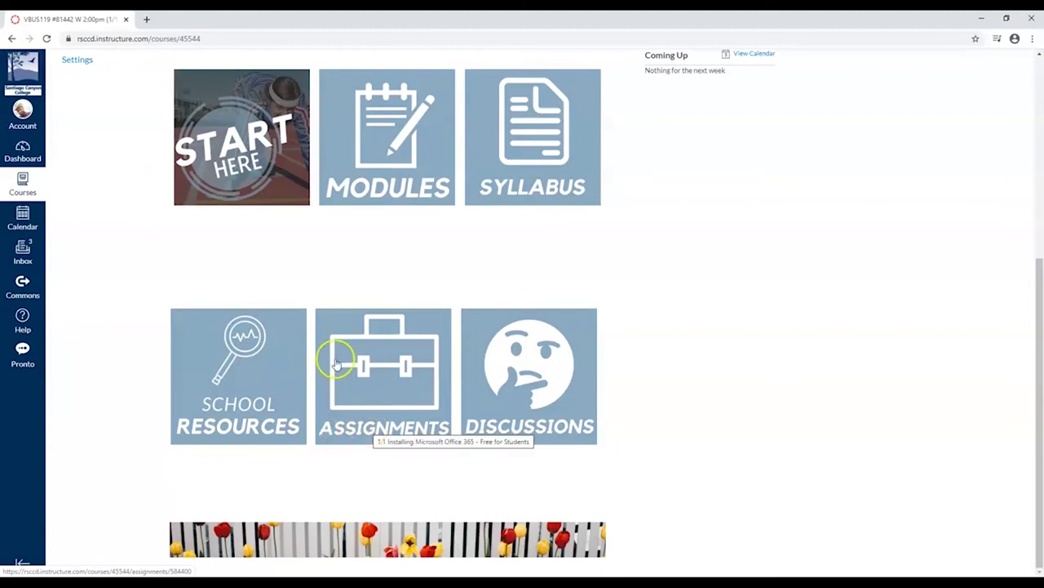
scroll(383, 388, "up", 4)
scroll(411, 457, "down", 4)
scroll(391, 454, "up", 4)
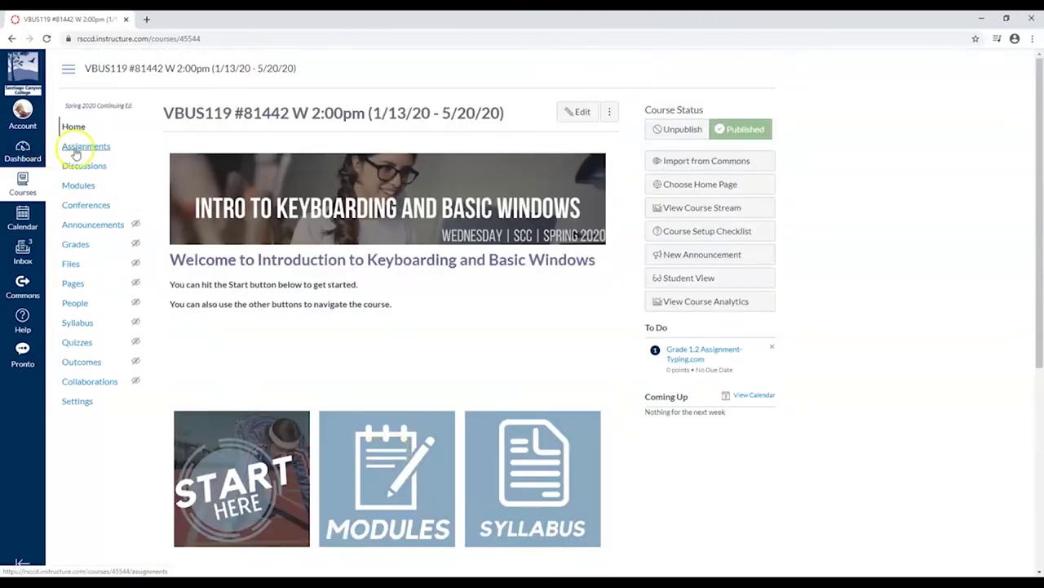
left_click(86, 148)
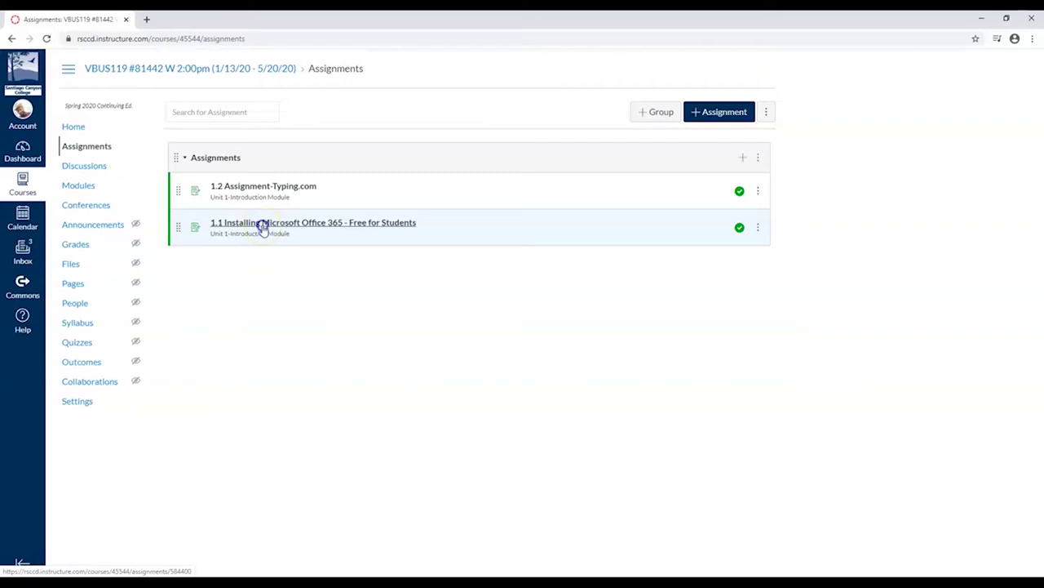
Open the 1.1 Installing Microsoft Office 365 - Free for Students assignment and scroll down its instructions
left_click(262, 225)
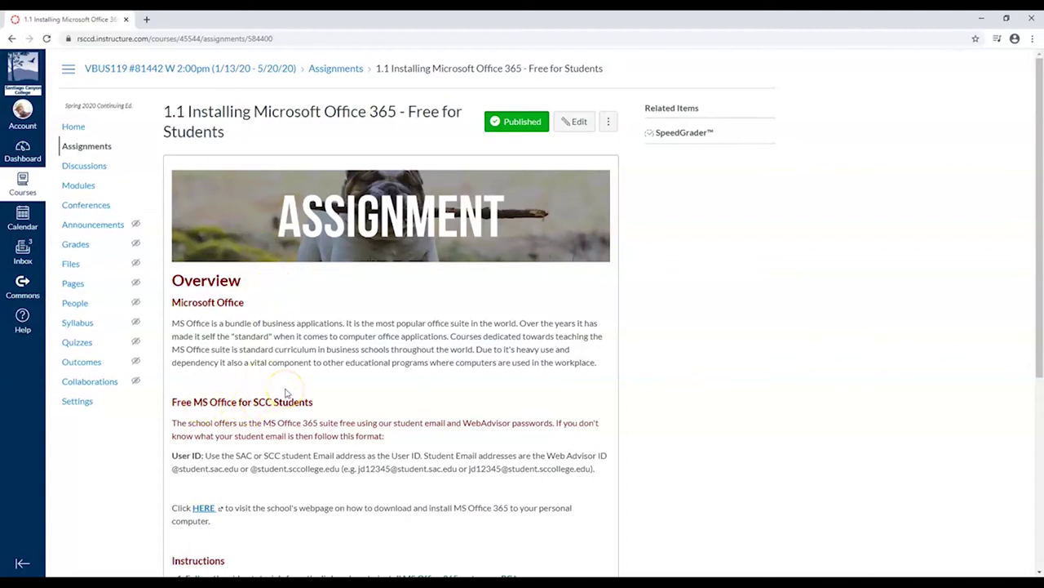
scroll(286, 393, "down", 1)
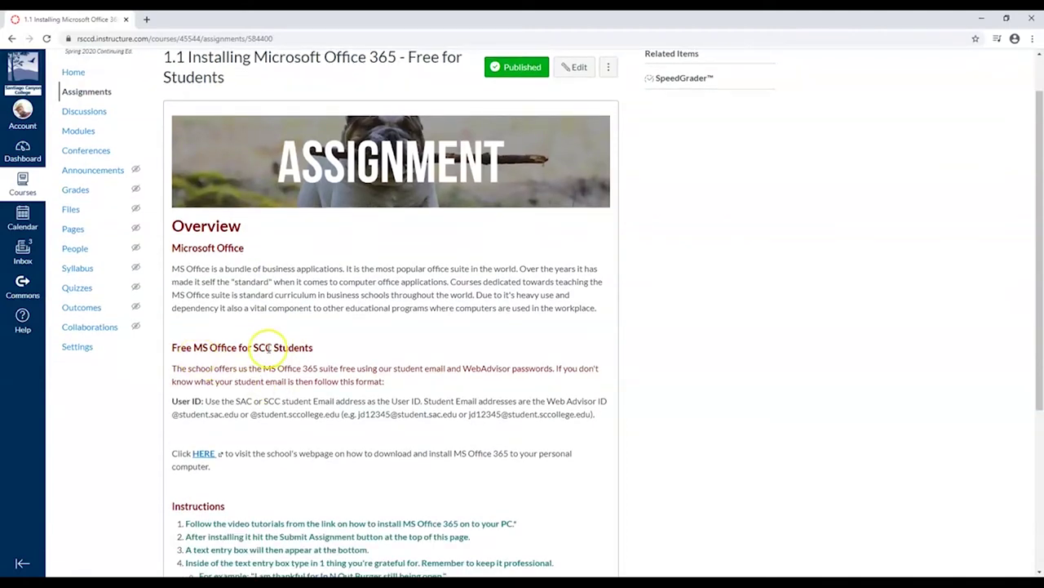
scroll(298, 428, "down", 1)
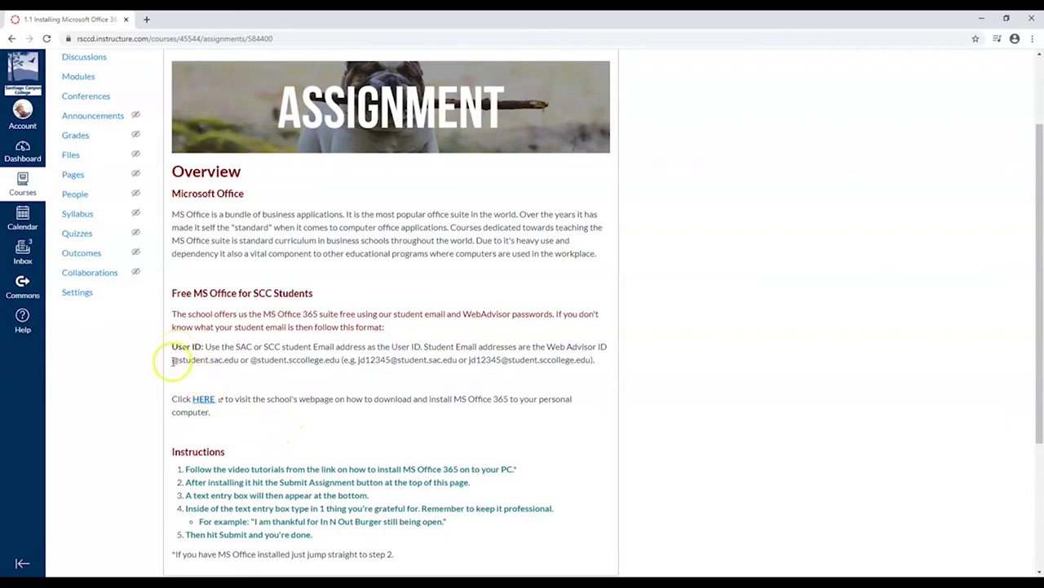
left_click_drag(200, 359, 278, 359)
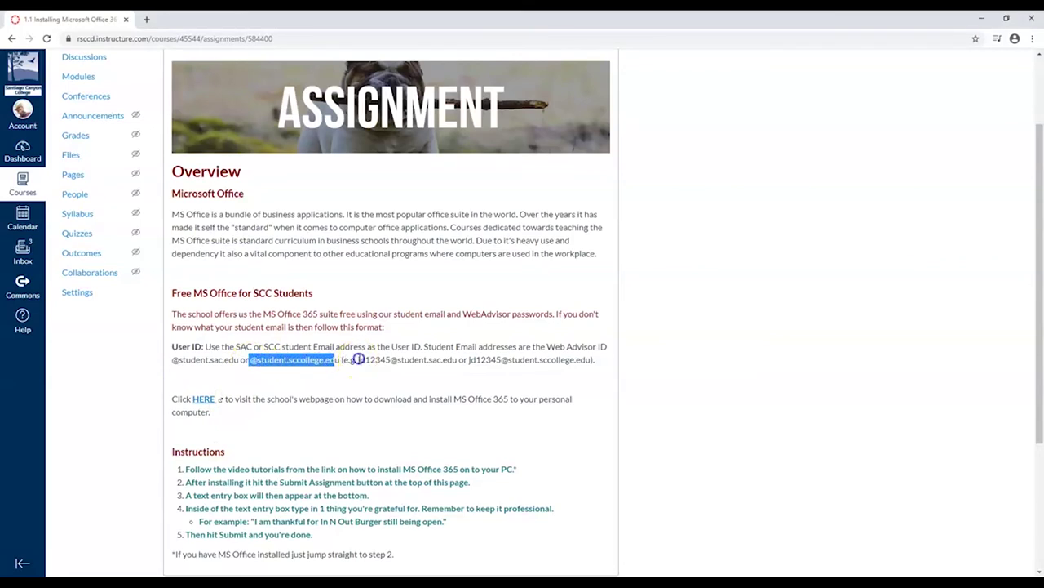
left_click(359, 359)
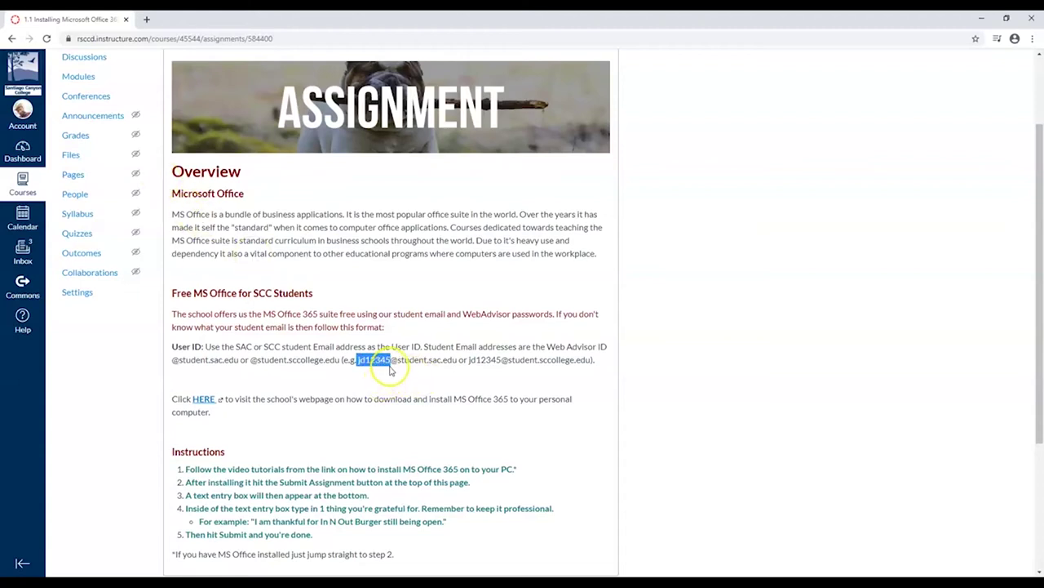
left_click(393, 370)
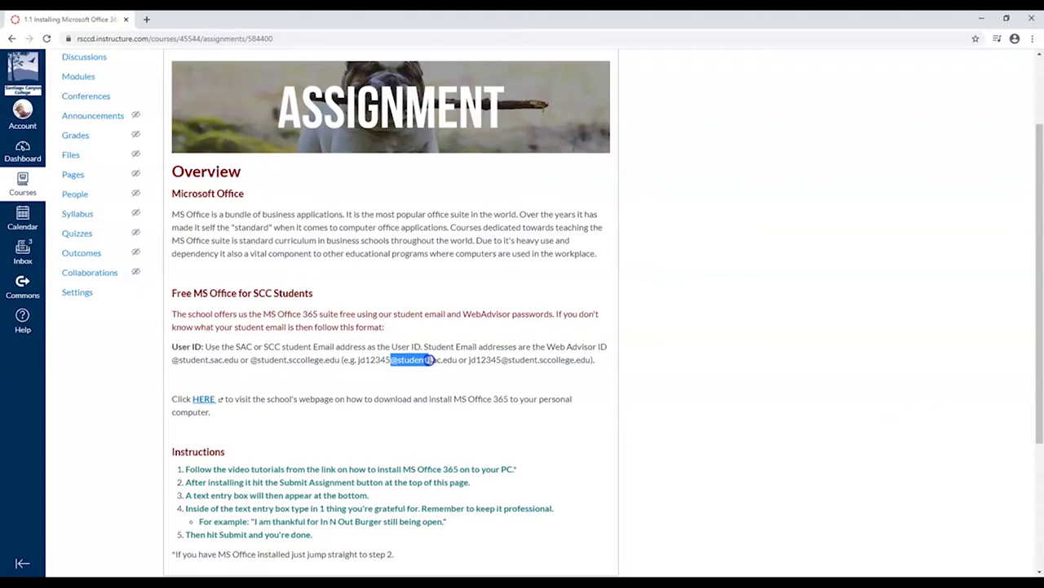
left_click(439, 363)
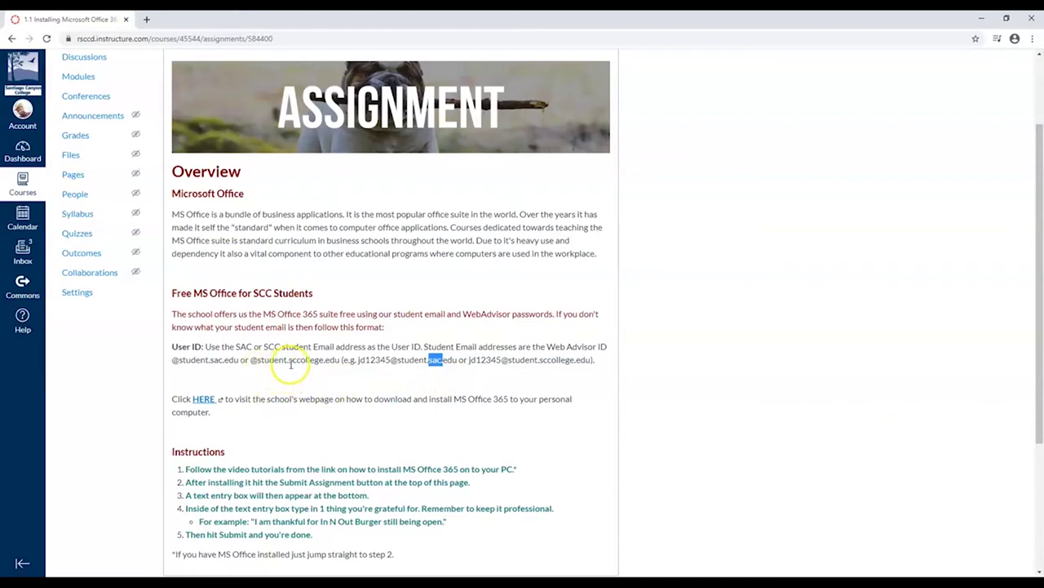
left_click_drag(341, 360, 249, 360)
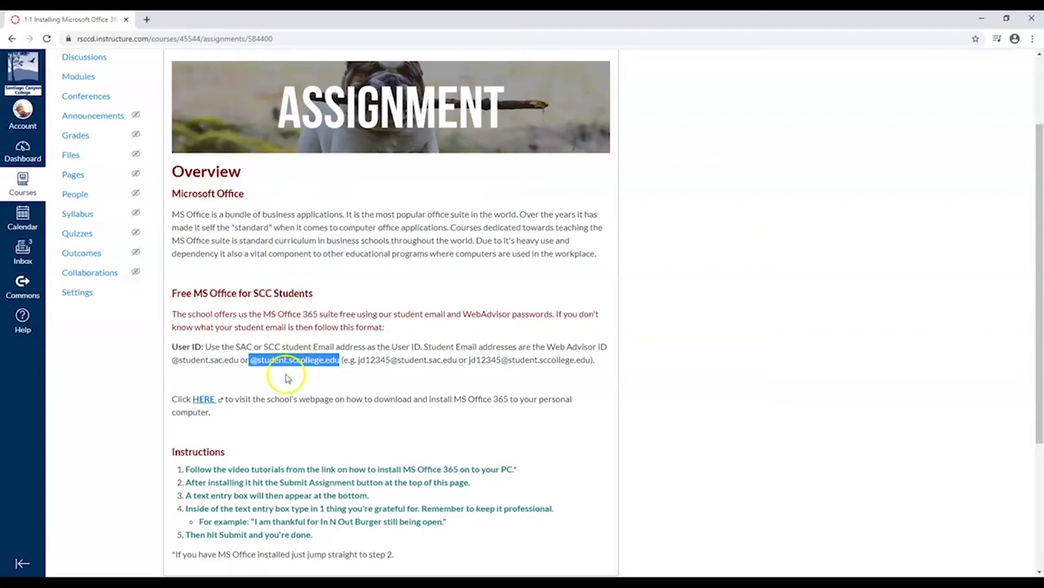
left_click(403, 324)
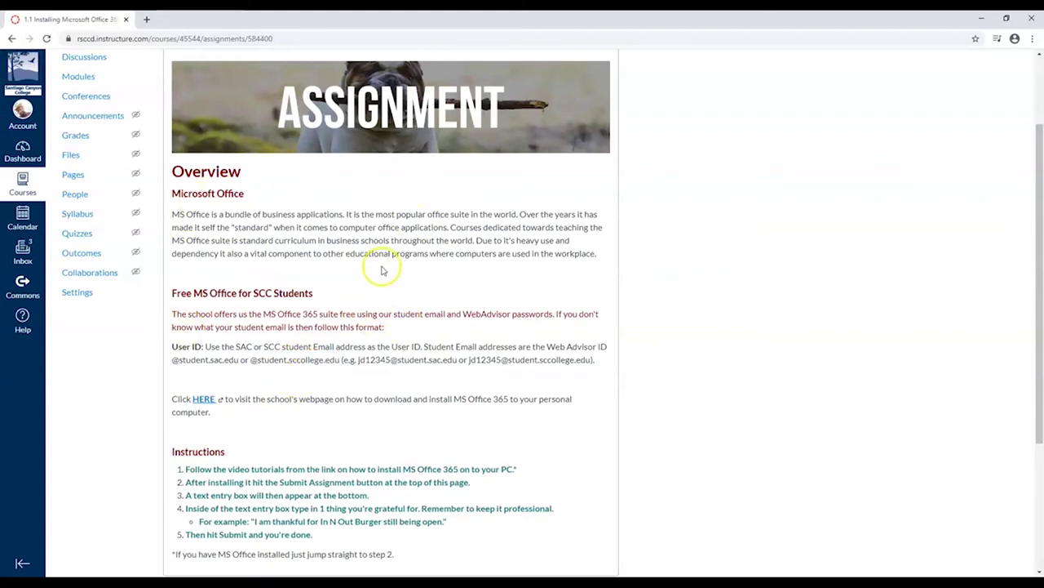
scroll(370, 285, "down", 2)
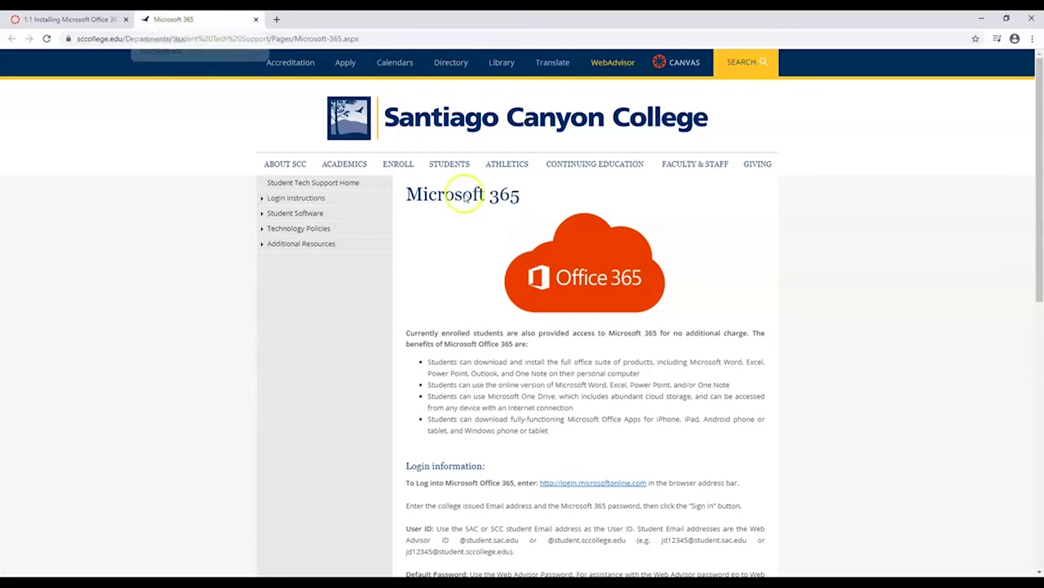
Scroll the Microsoft 365 page's login details and videos, then return to the Canvas assignment tab
scroll(498, 275, "down", 3)
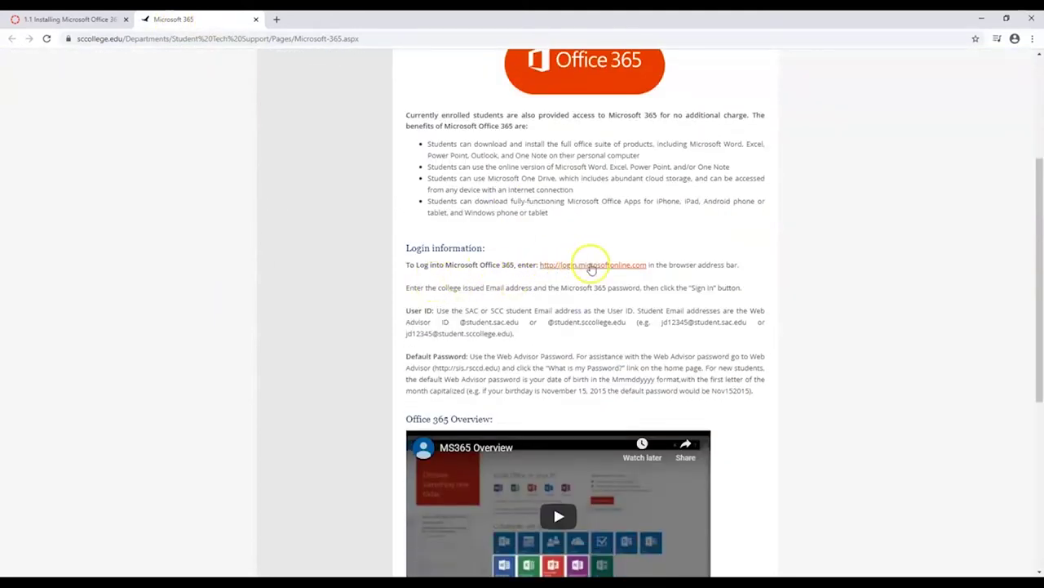
scroll(590, 269, "down", 5)
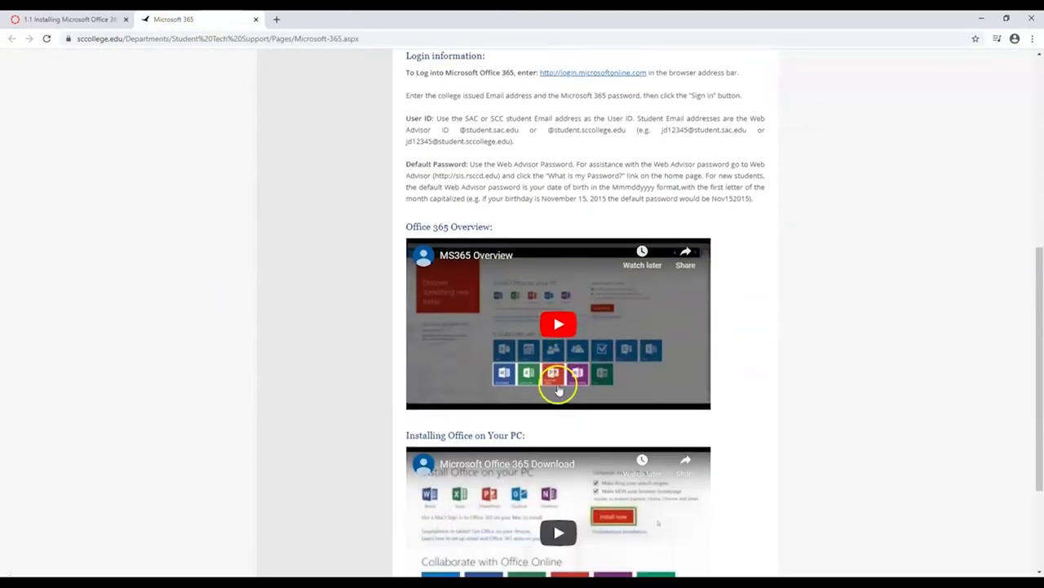
left_click(74, 18)
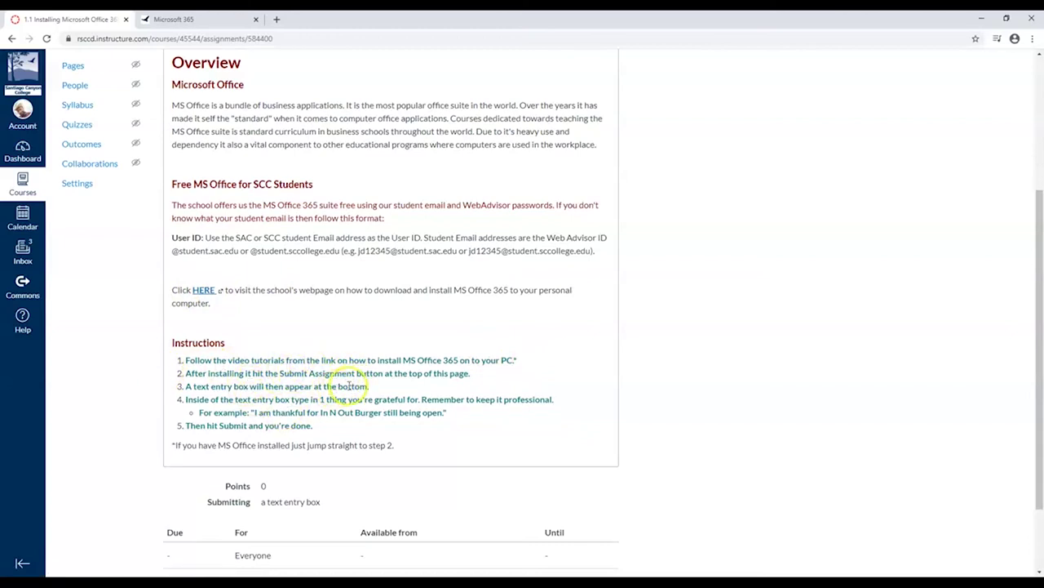
Go to the course Home page and switch to Student View
scroll(391, 398, "up", 2)
scroll(391, 399, "up", 1)
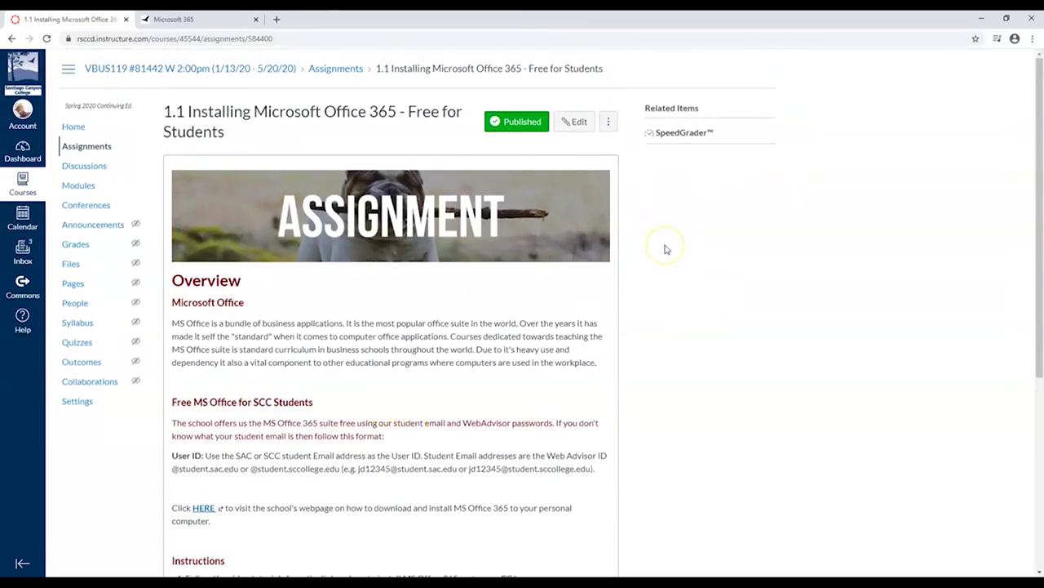
left_click(74, 127)
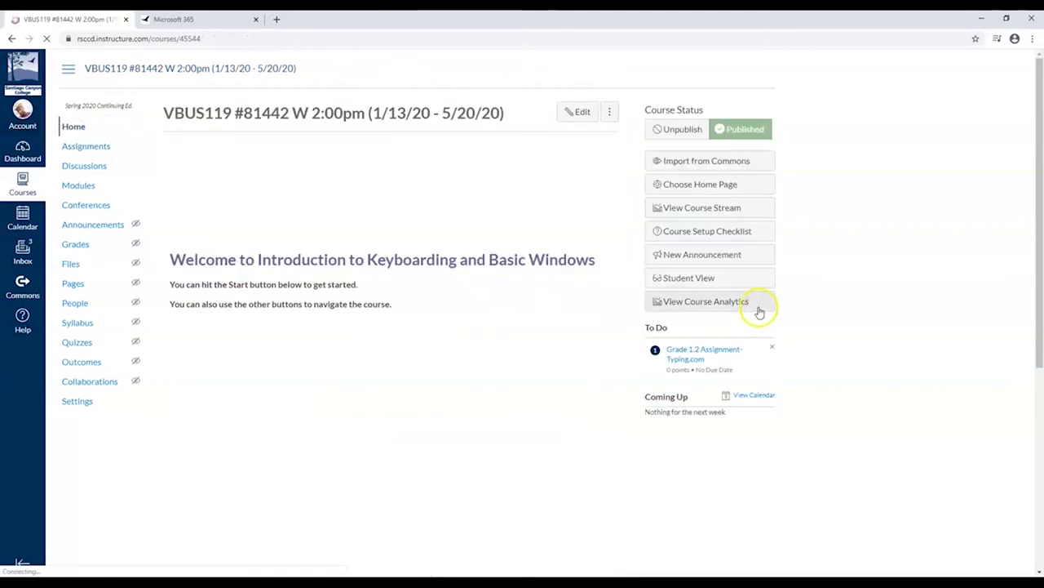
left_click(703, 276)
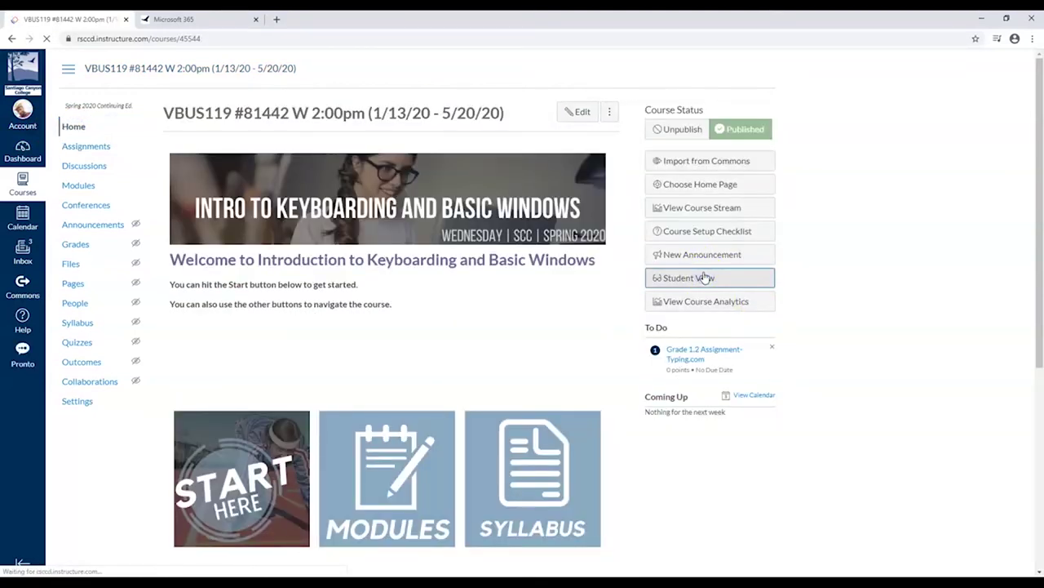
scroll(439, 320, "down", 5)
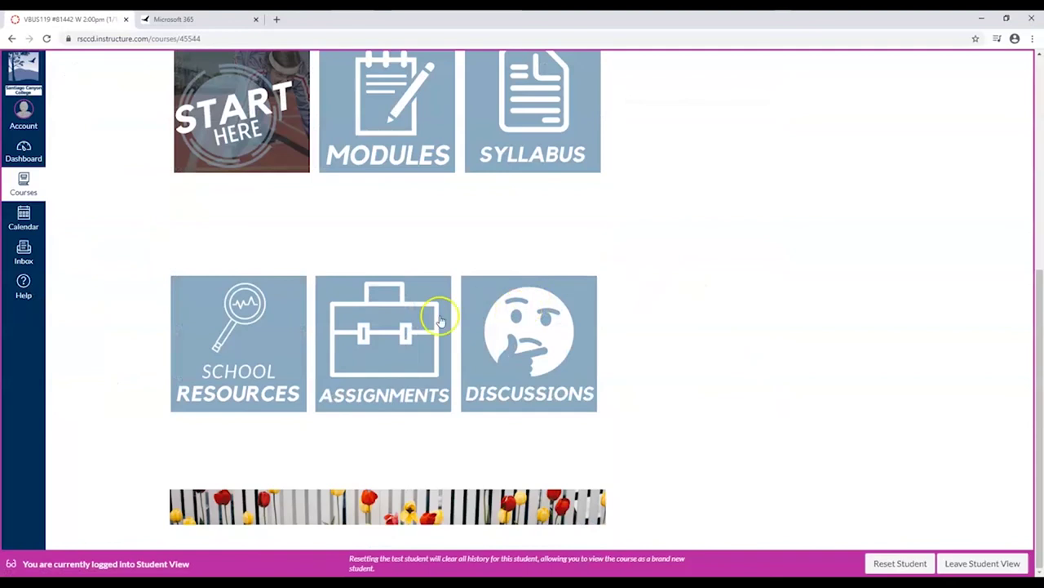
As a student, open the Office 365 assignment and start an empty Text Entry submission
left_click(439, 320)
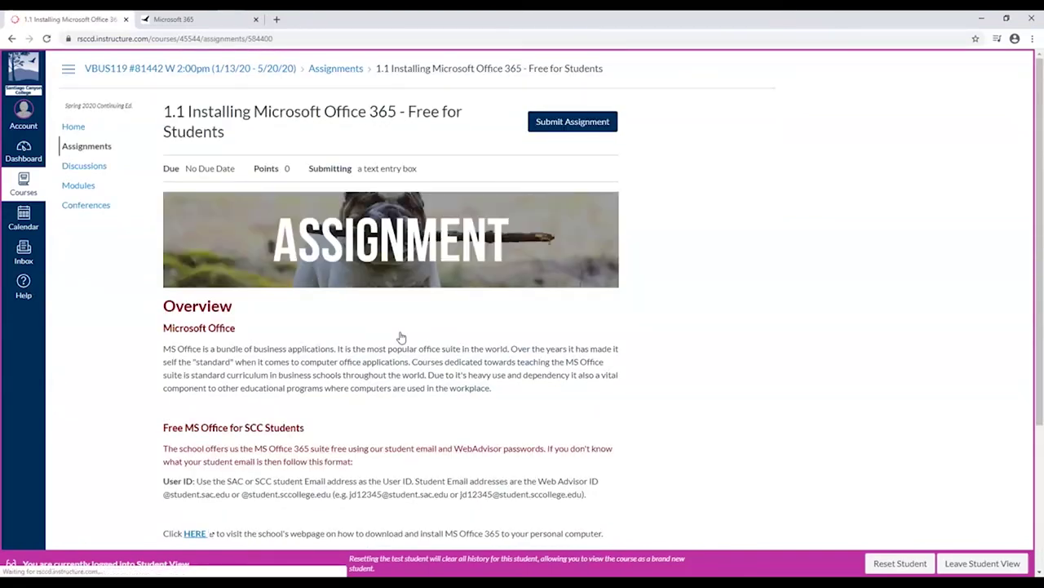
left_click(589, 129)
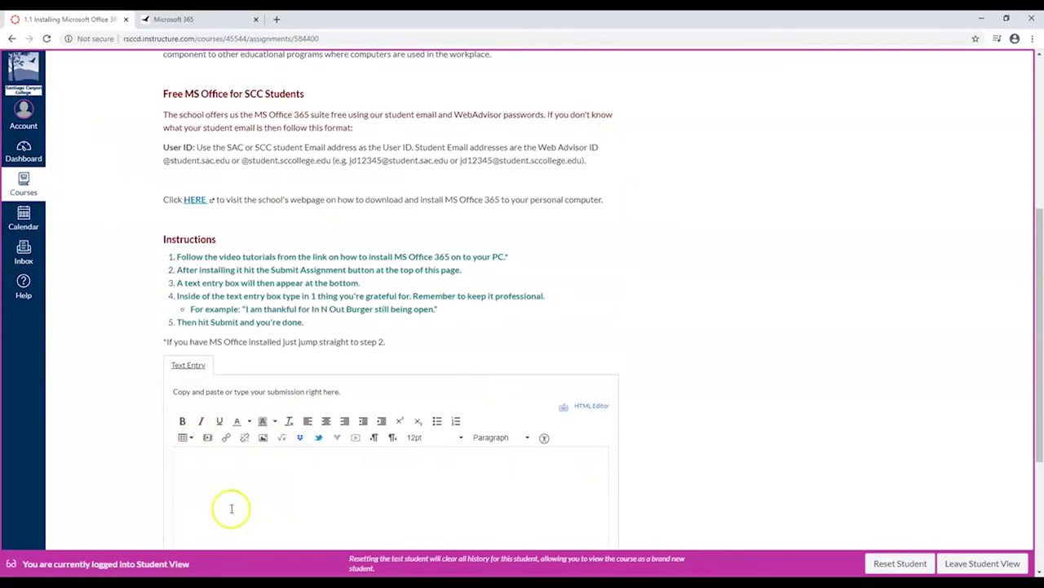
scroll(228, 506, "down", 1)
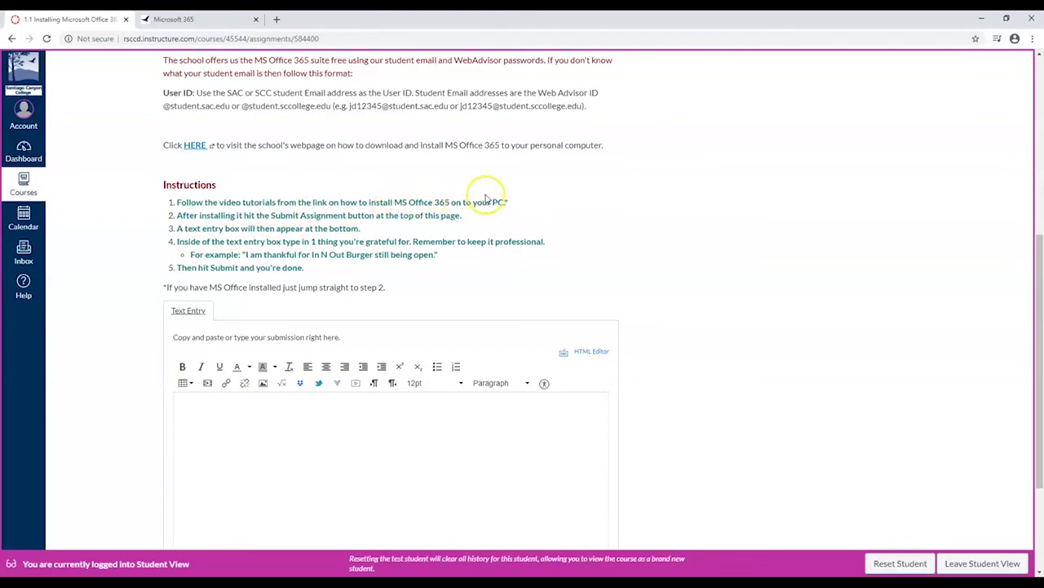
left_click_drag(395, 202, 515, 202)
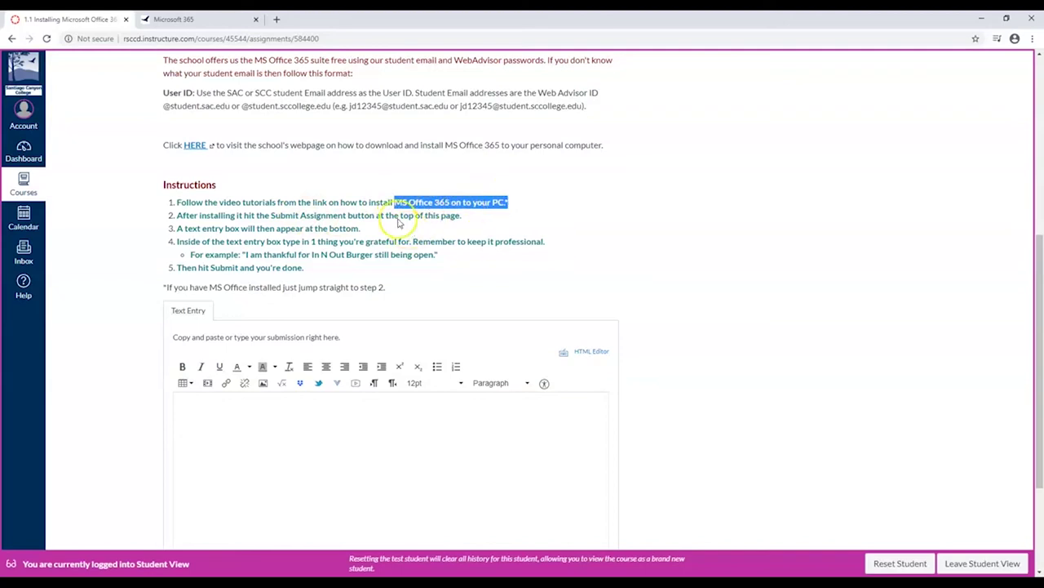
left_click(446, 218)
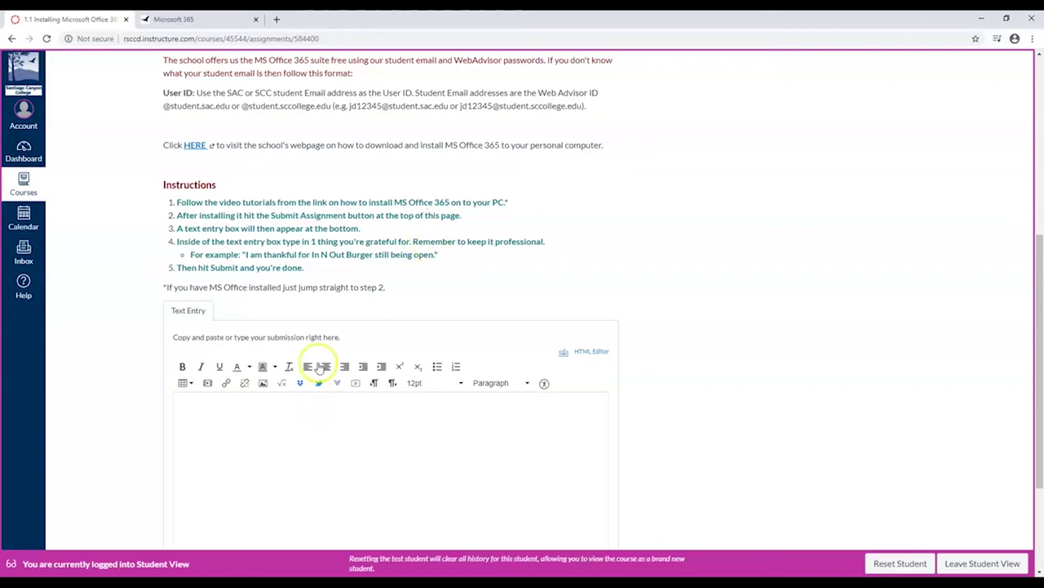
scroll(401, 426, "down", 1)
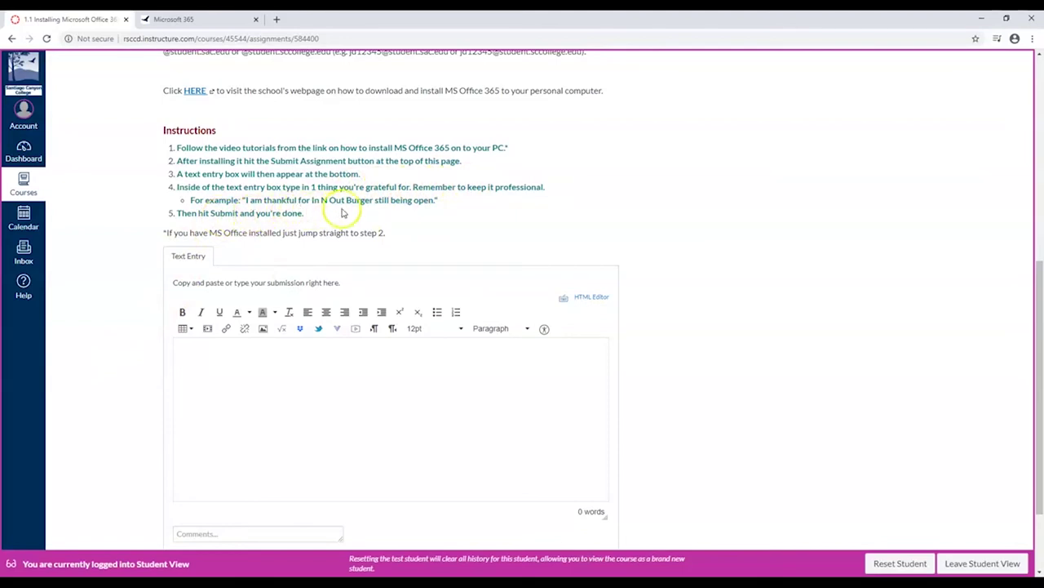
Enter 'I am thankful for high performance vehicles.' and submit the assignment
left_click(299, 369)
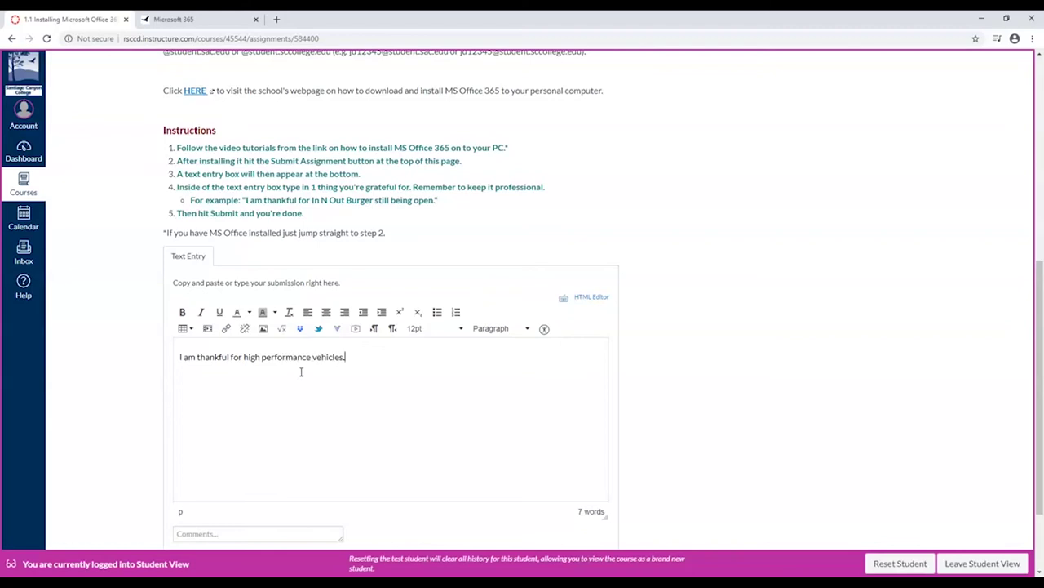
scroll(564, 400, "down", 2)
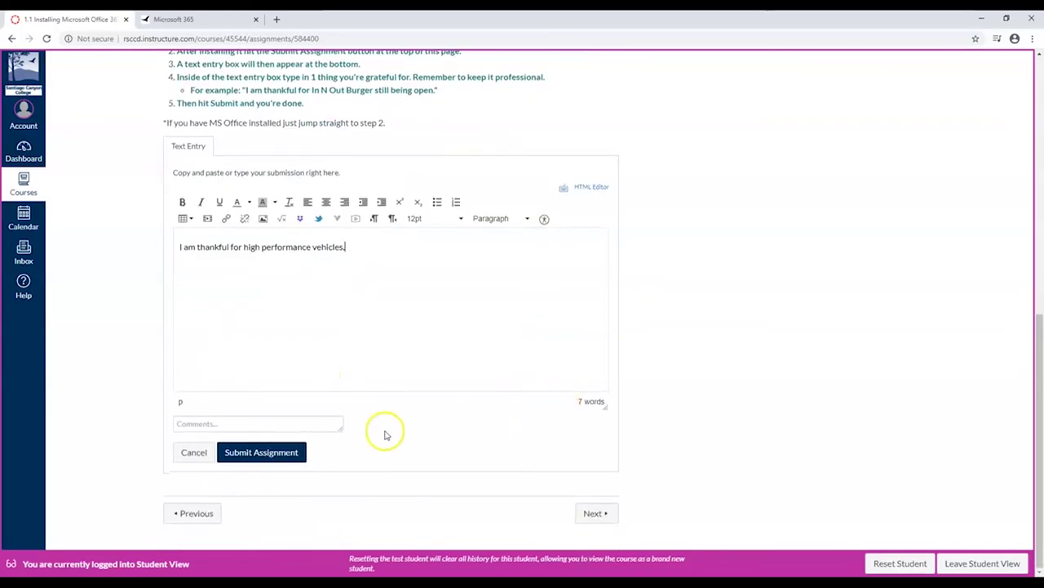
left_click(283, 452)
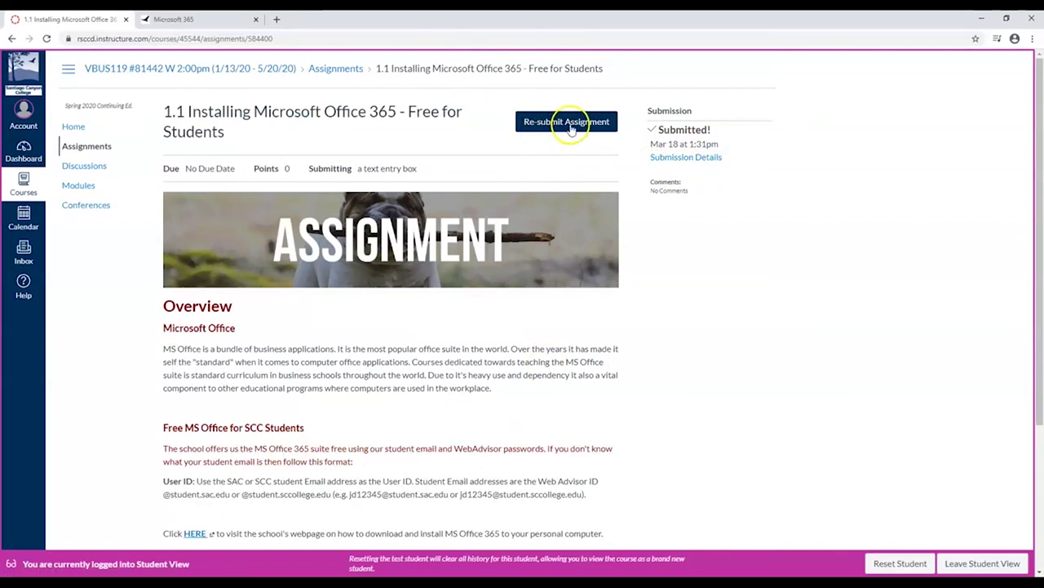
Move on to 1.2 Assignment-Typing.com, then open the Discussions list showing 0.5 Discussion-Q&A
scroll(421, 339, "down", 3)
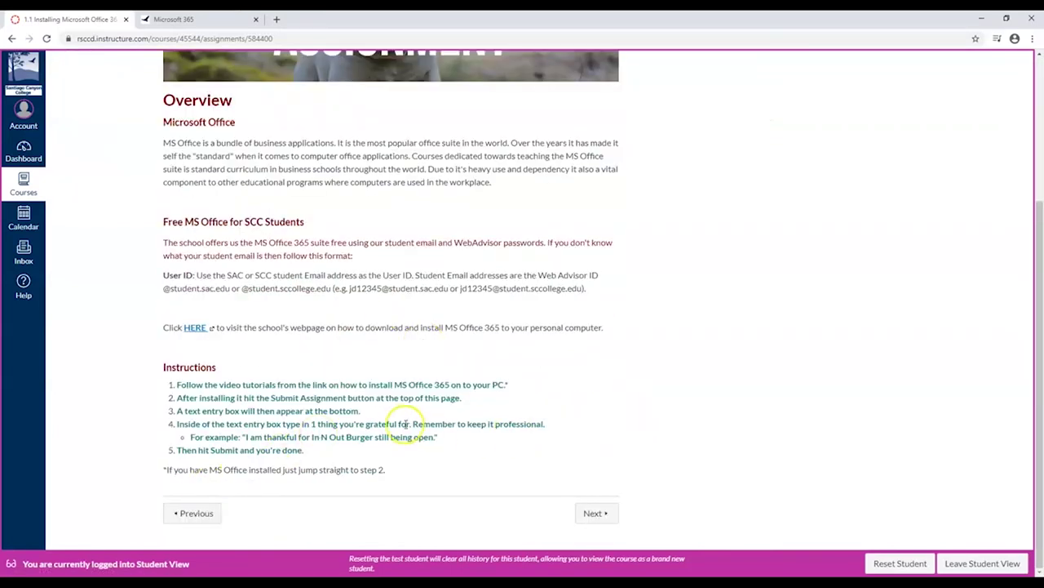
left_click(598, 514)
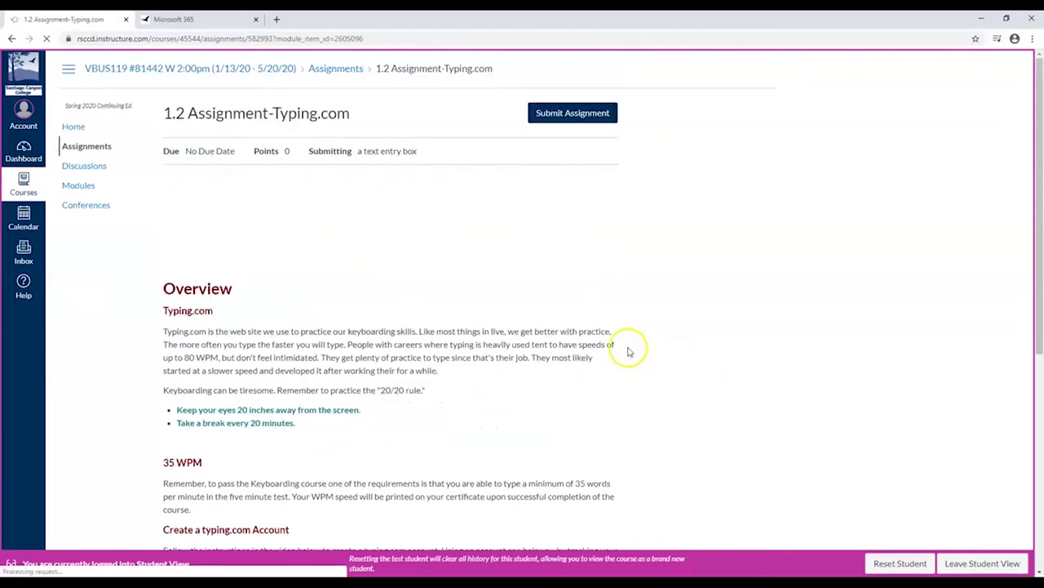
scroll(497, 375, "down", 3)
scroll(497, 384, "up", 3)
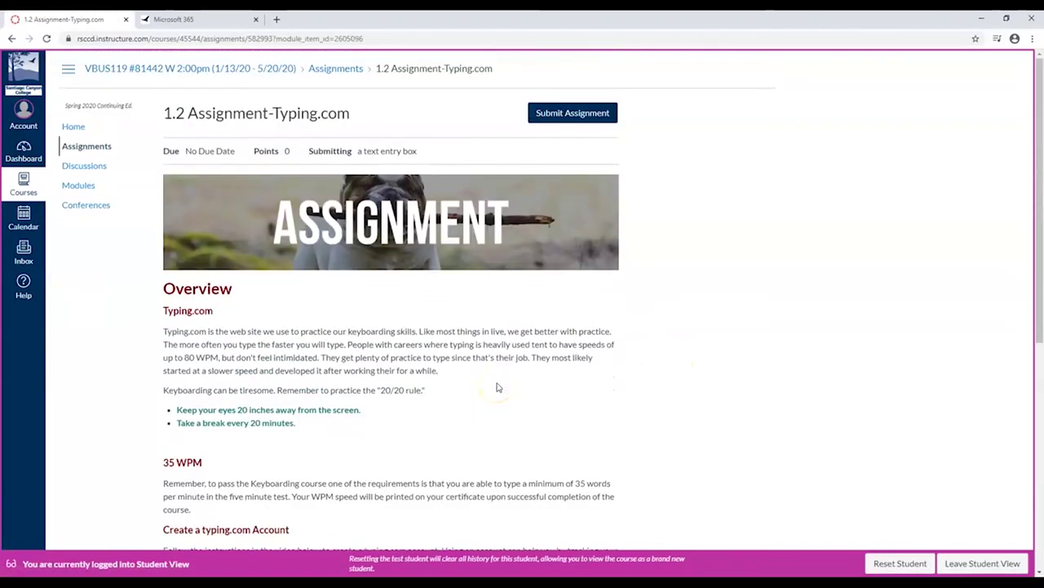
left_click(81, 172)
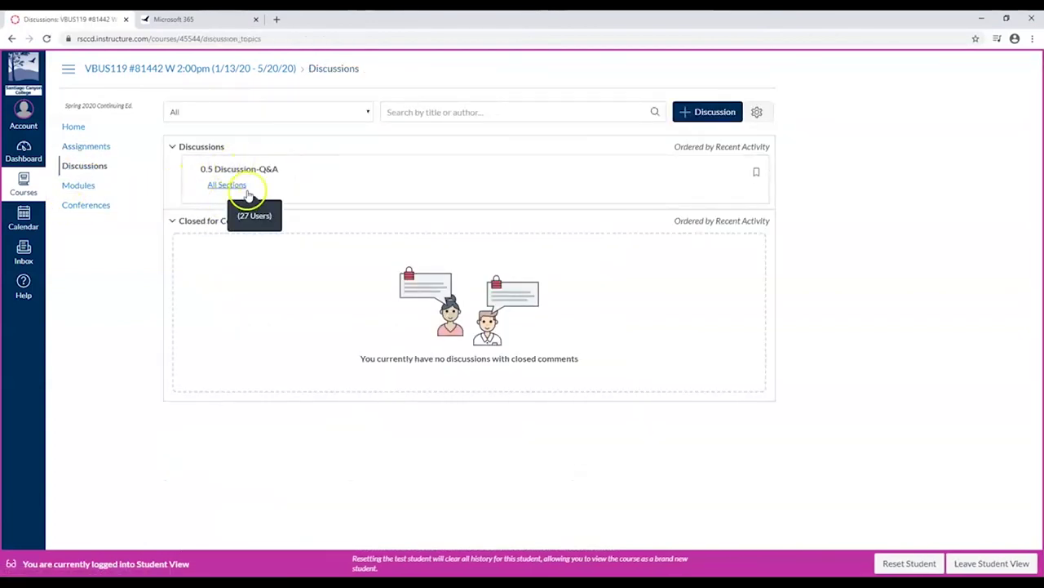
mouse_move(235, 191)
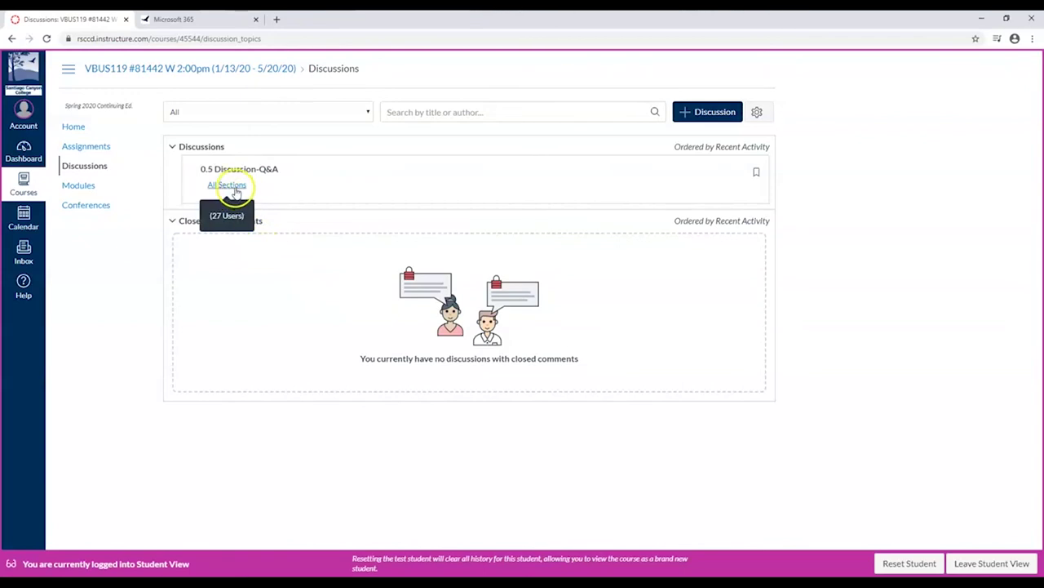
Open 0.5 Discussion-Q&A and draft the reply 'Hi, how do I log into Canvas?'
left_click(247, 172)
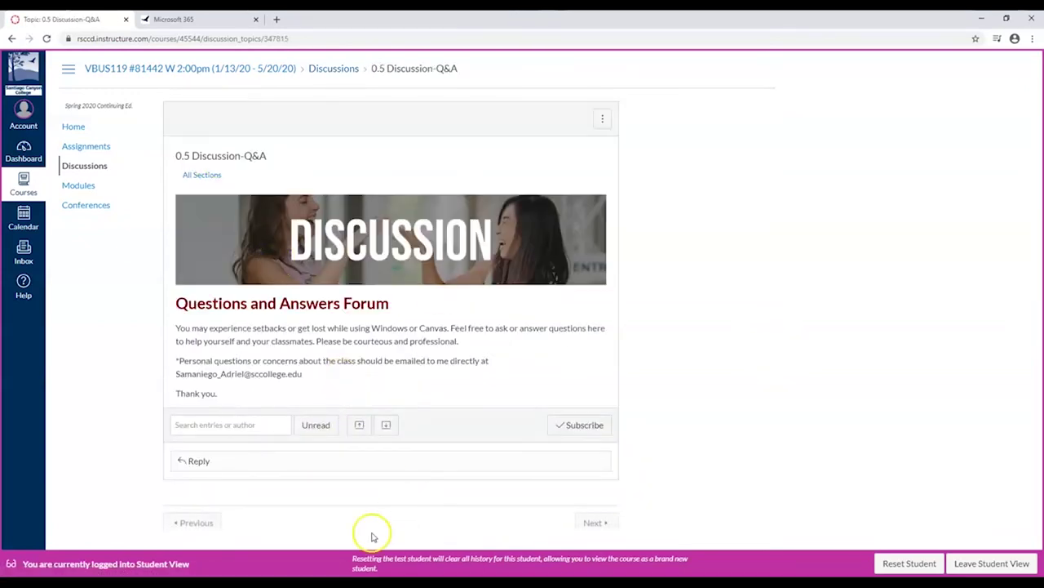
left_click(222, 461)
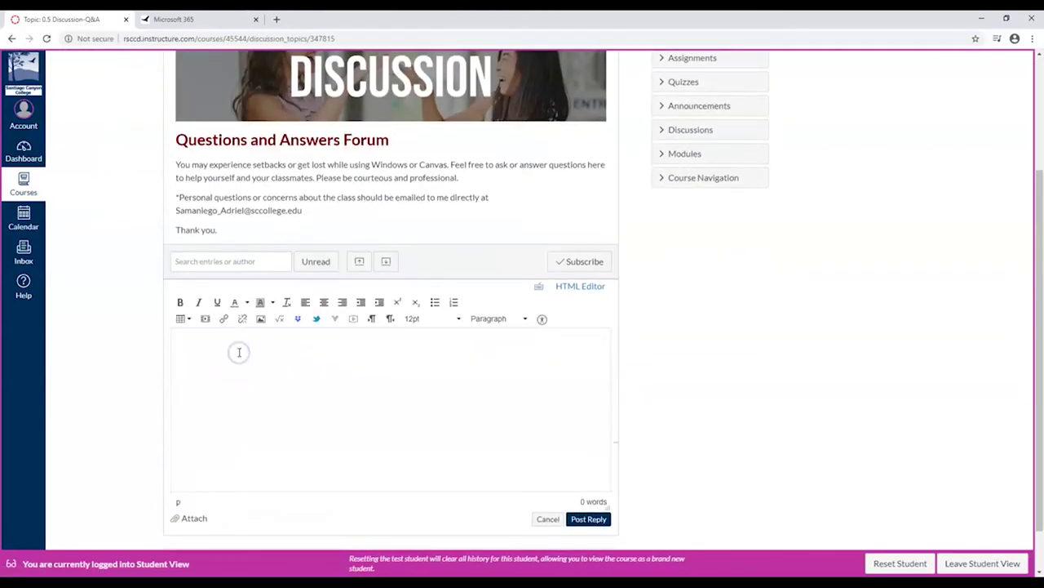
type("Hi, how do I log into Canvas?")
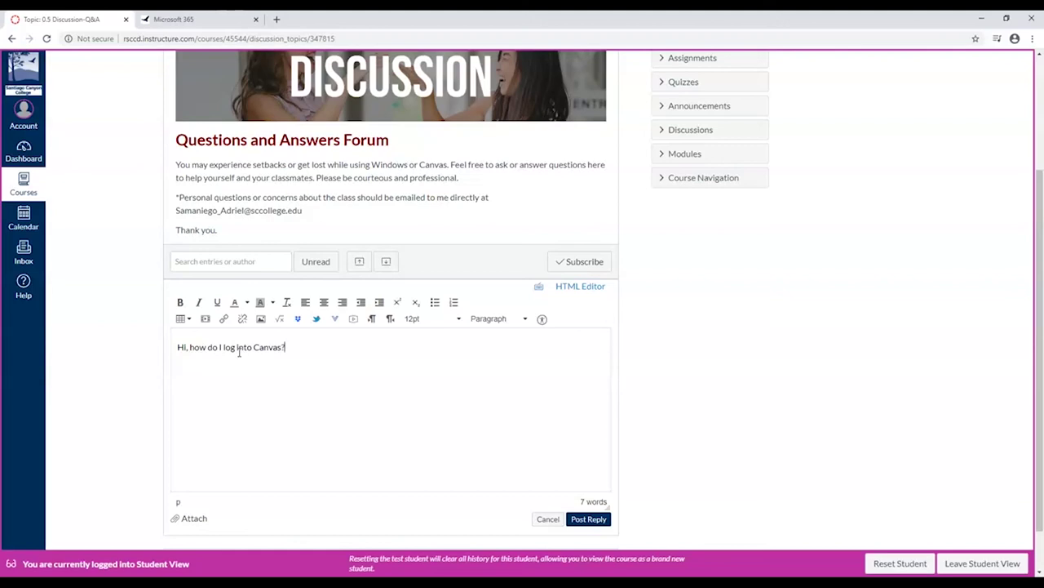
scroll(253, 355, "up", 2)
scroll(293, 482, "up", 1)
scroll(351, 430, "down", 2)
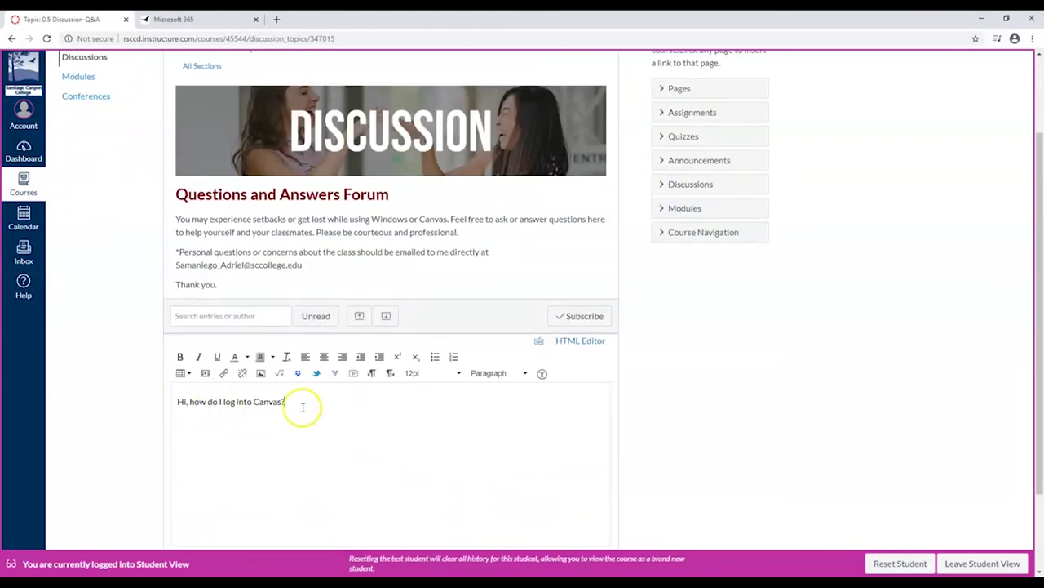
scroll(403, 419, "down", 2)
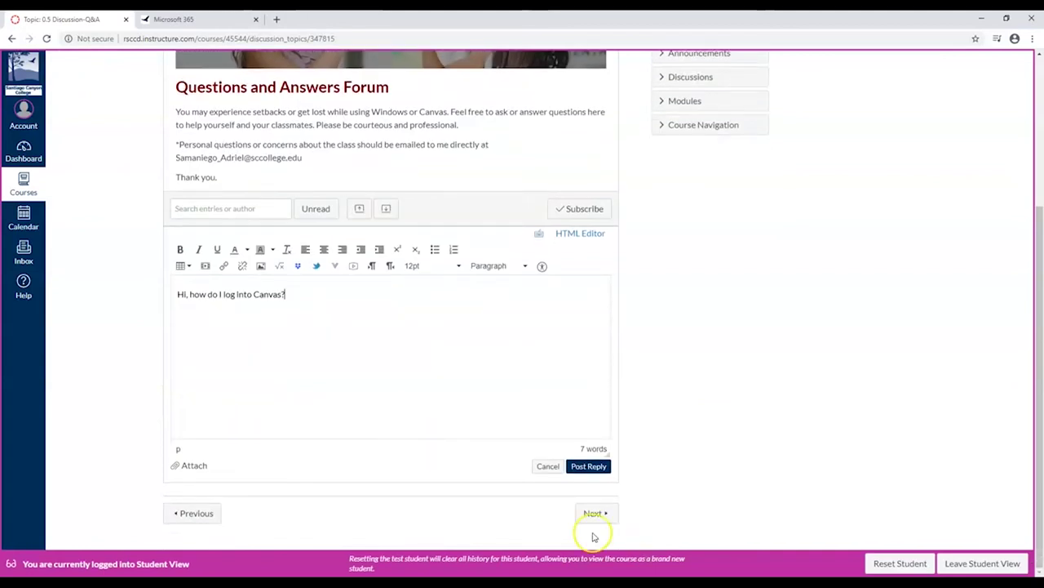
Post the log-in question, then answer beneath it with 'Just visit rsccd.instructure.com'
left_click(586, 466)
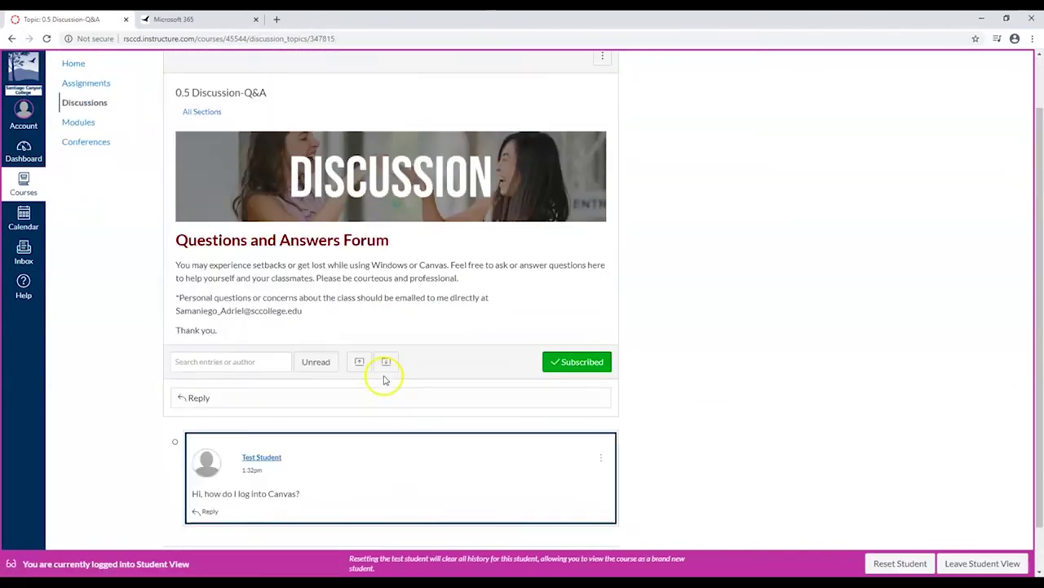
scroll(384, 379, "down", 1)
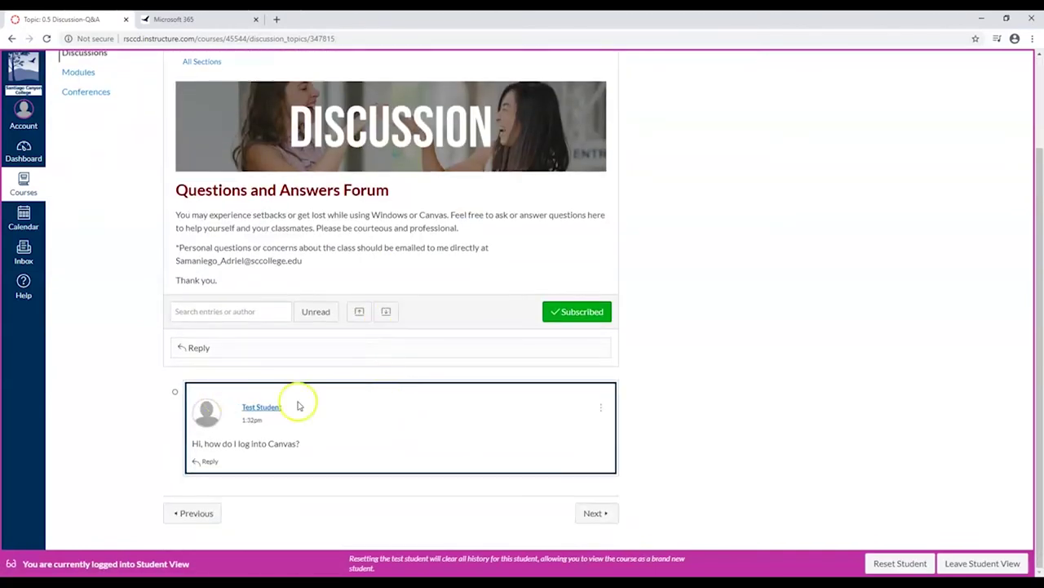
left_click(204, 461)
scroll(210, 466, "down", 2)
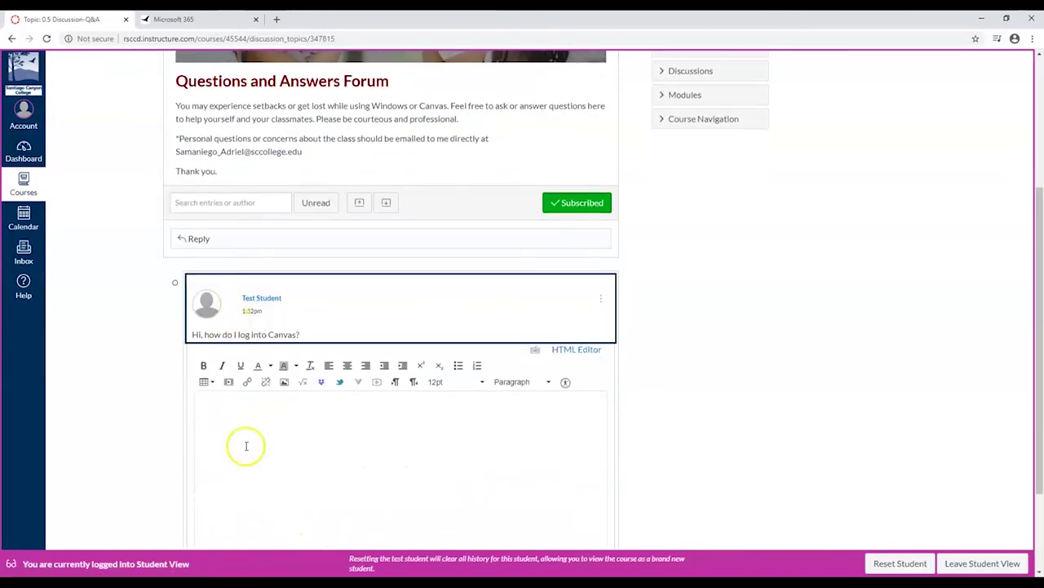
scroll(299, 462, "down", 2)
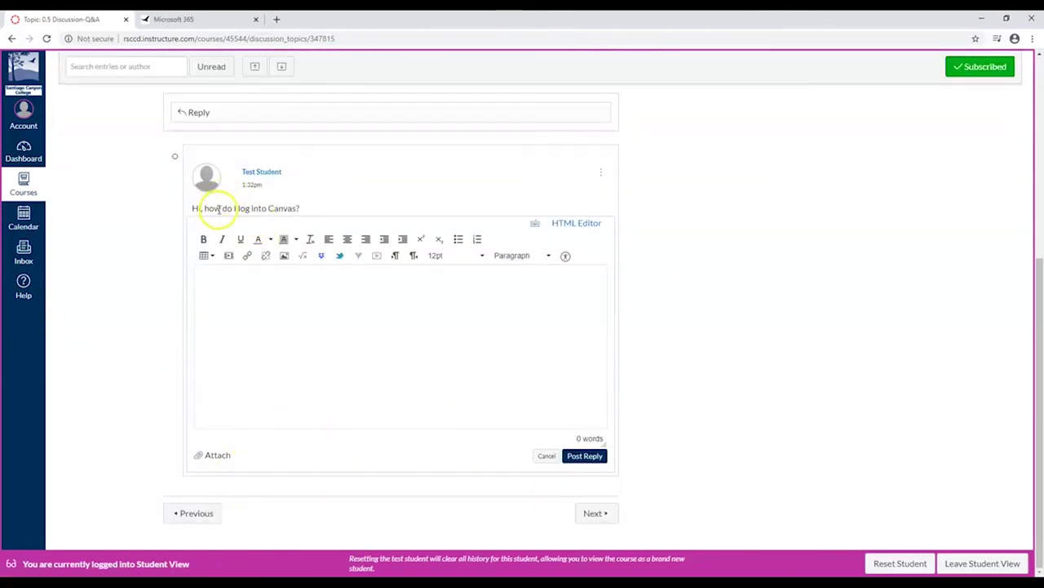
left_click(342, 309)
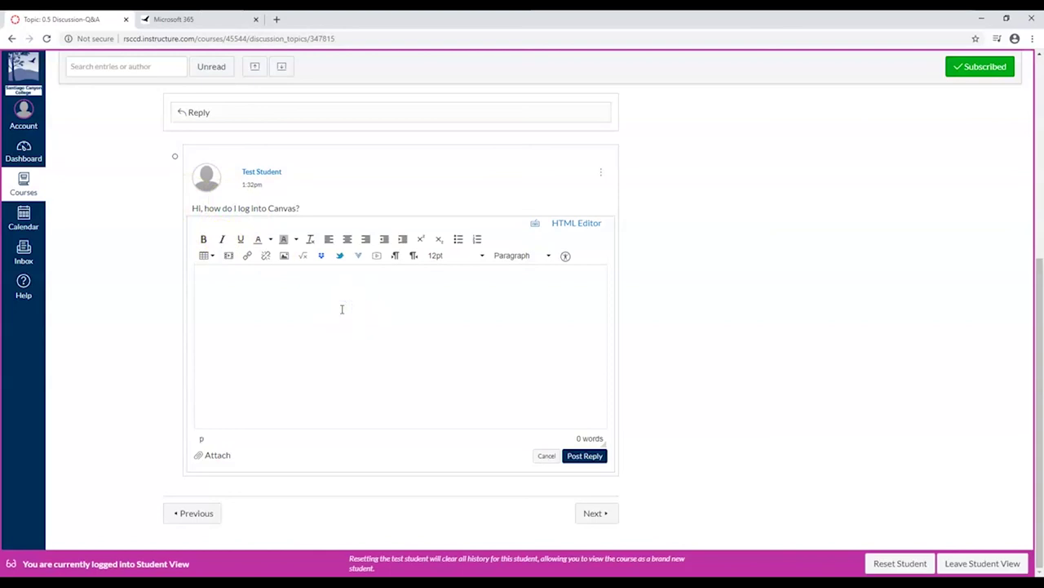
type("Just vidit rsccd.instructure.com")
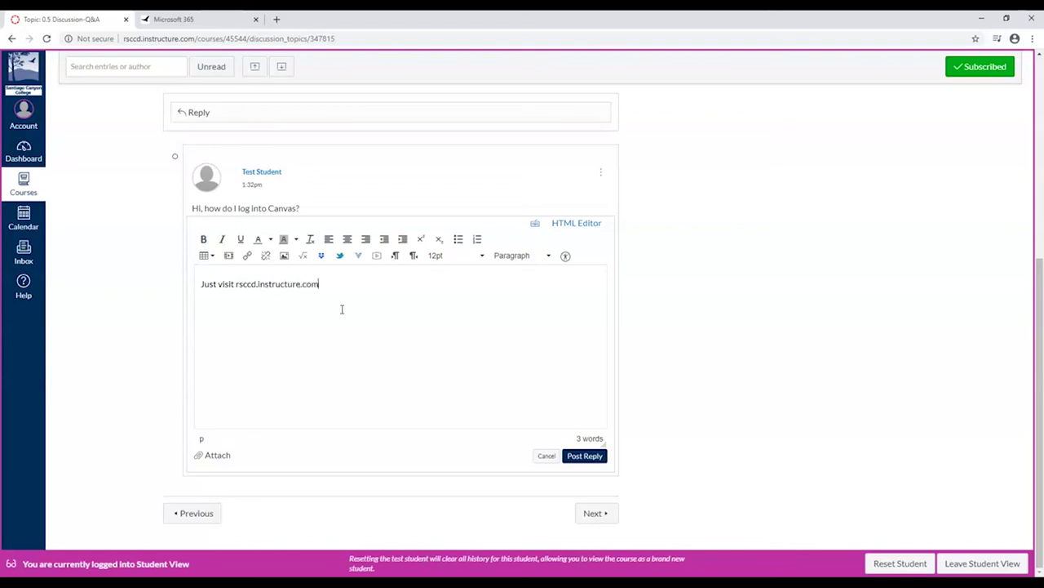
left_click(588, 457)
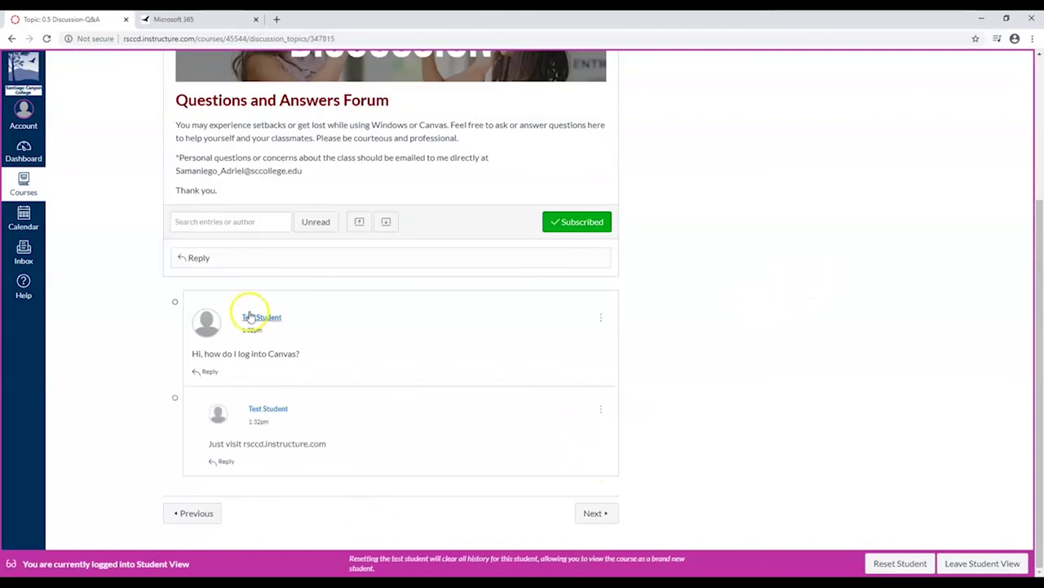
Start a new discussion reply and open its Embed Image options
left_click(207, 256)
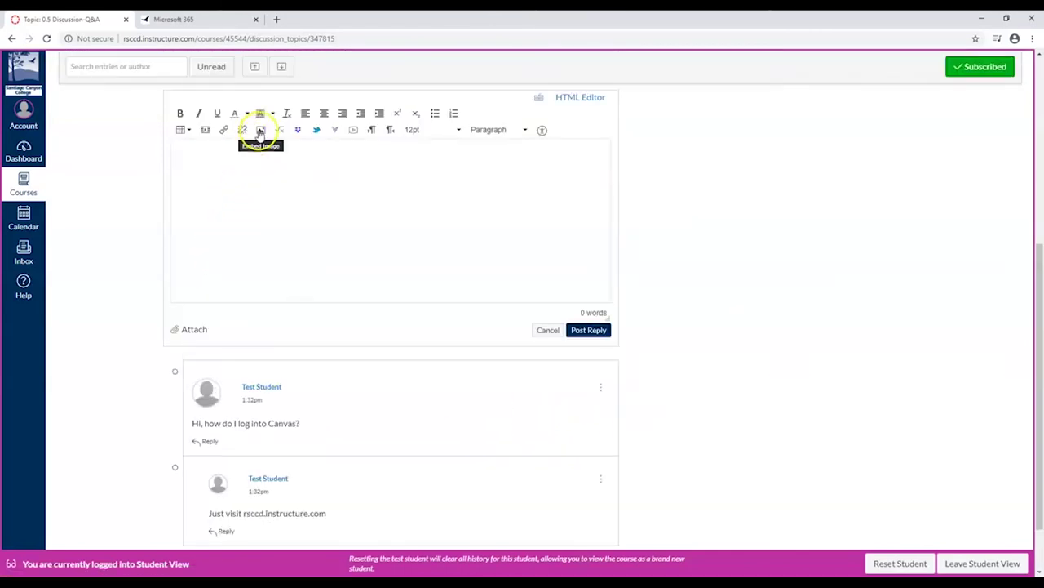
left_click(261, 131)
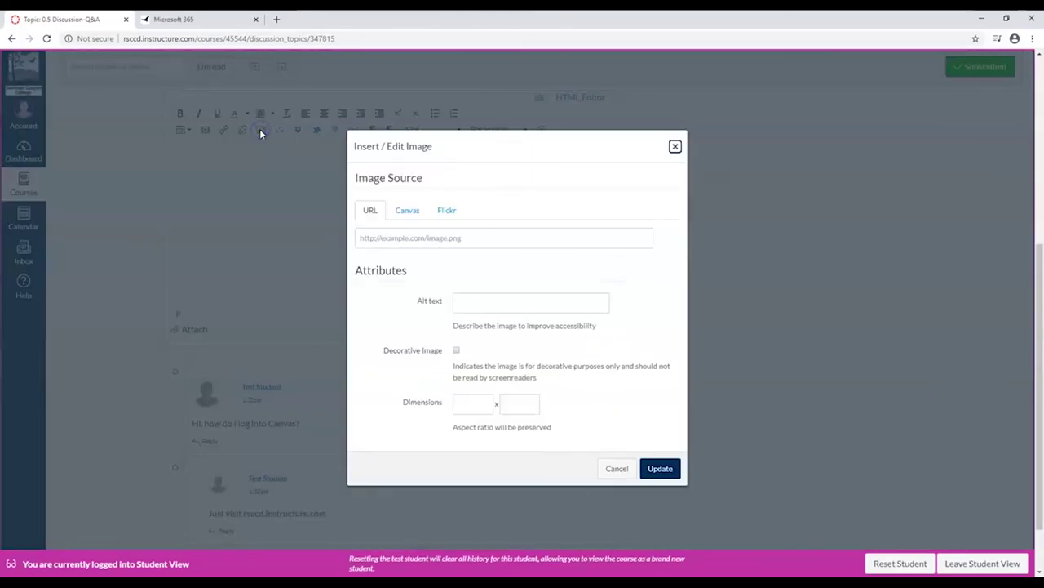
left_click(410, 214)
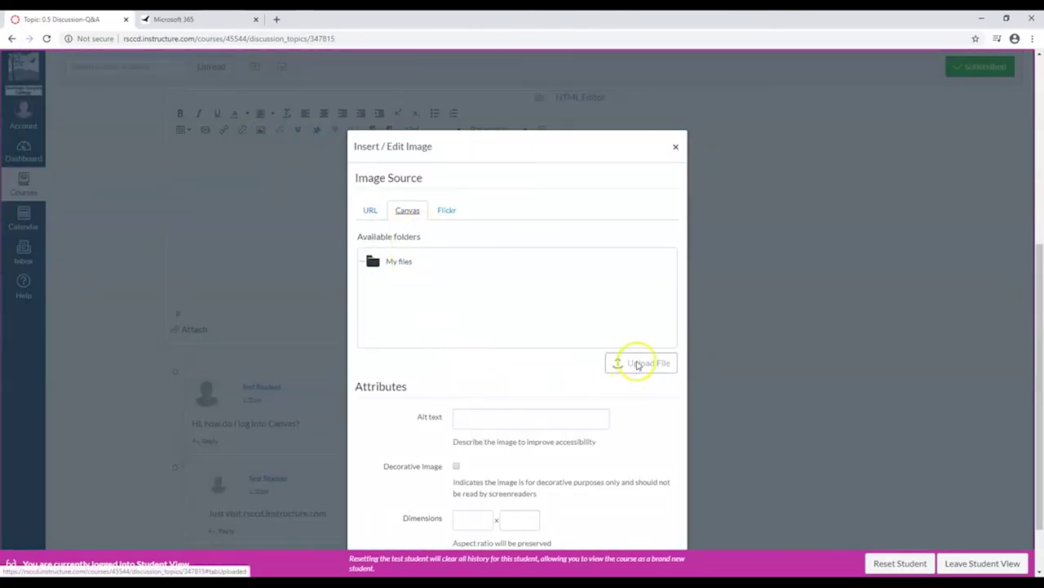
scroll(504, 304, "down", 2)
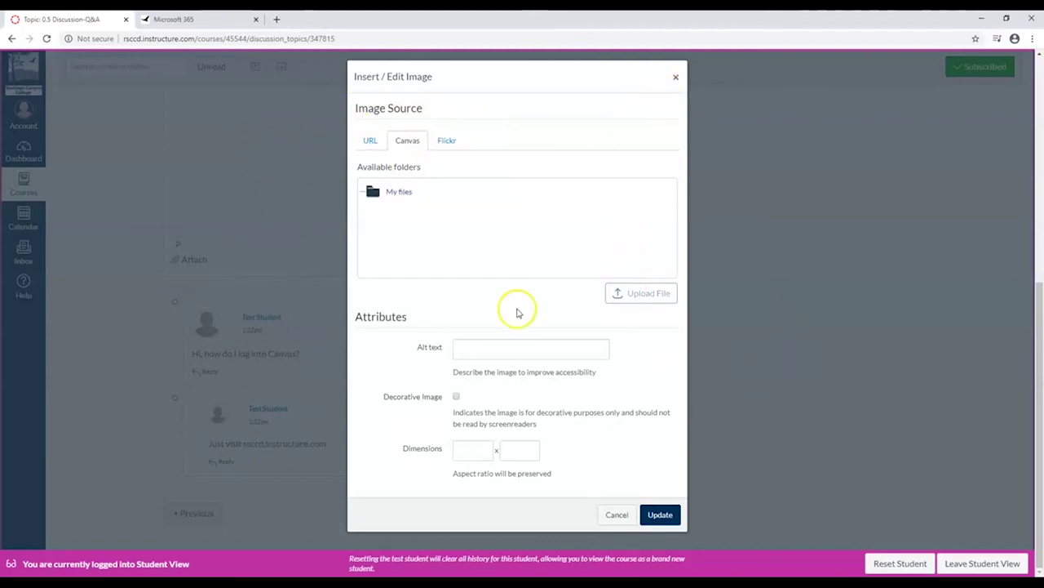
Search Flickr for cute puppies and insert the pug photo, alt text 'Milo the Puppy', 500 × 375
left_click(448, 141)
left_click(396, 202)
type("cute puppies")
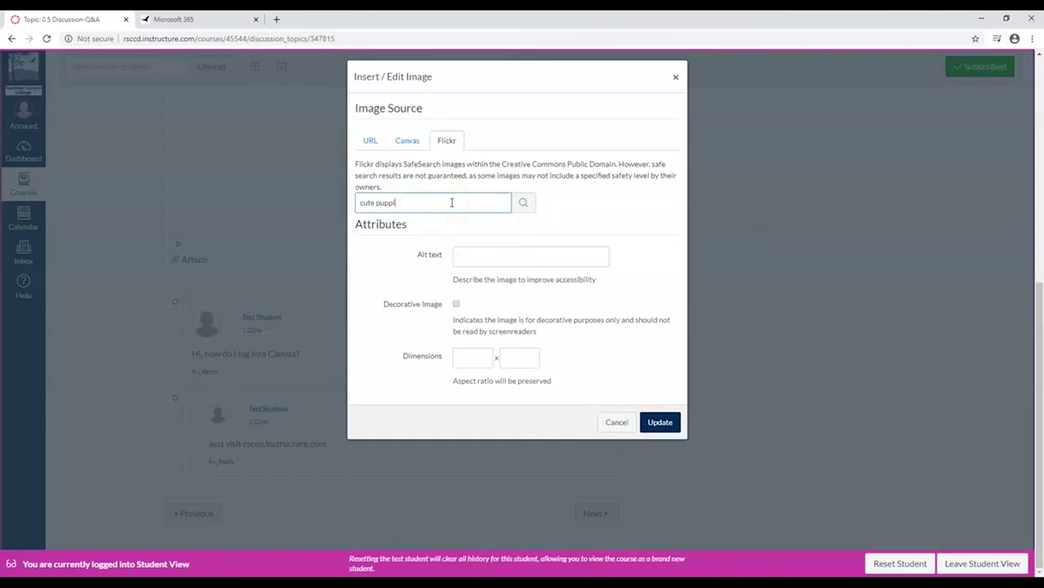
left_click(528, 203)
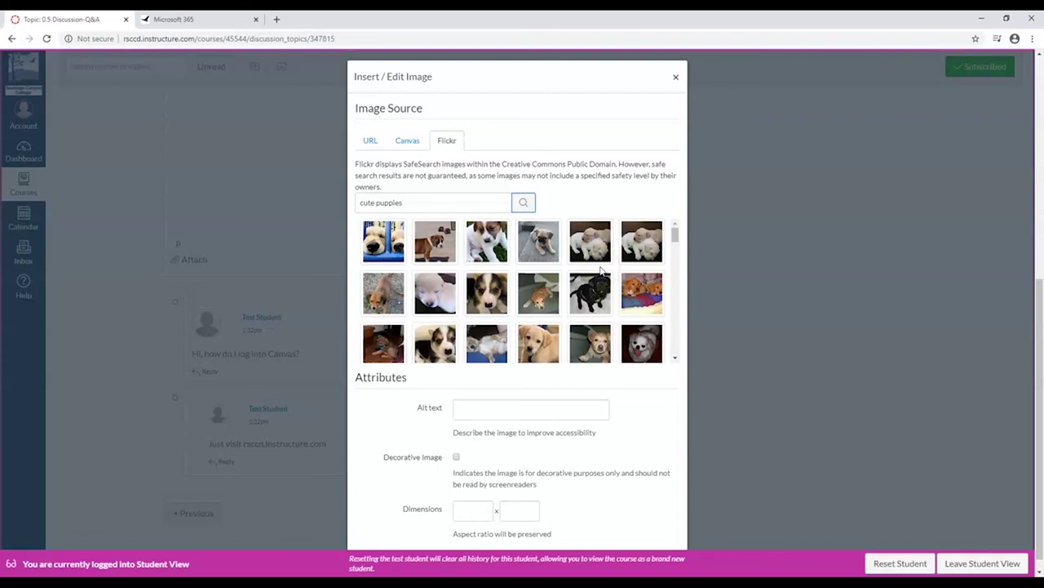
left_click(538, 240)
scroll(626, 430, "down", 1)
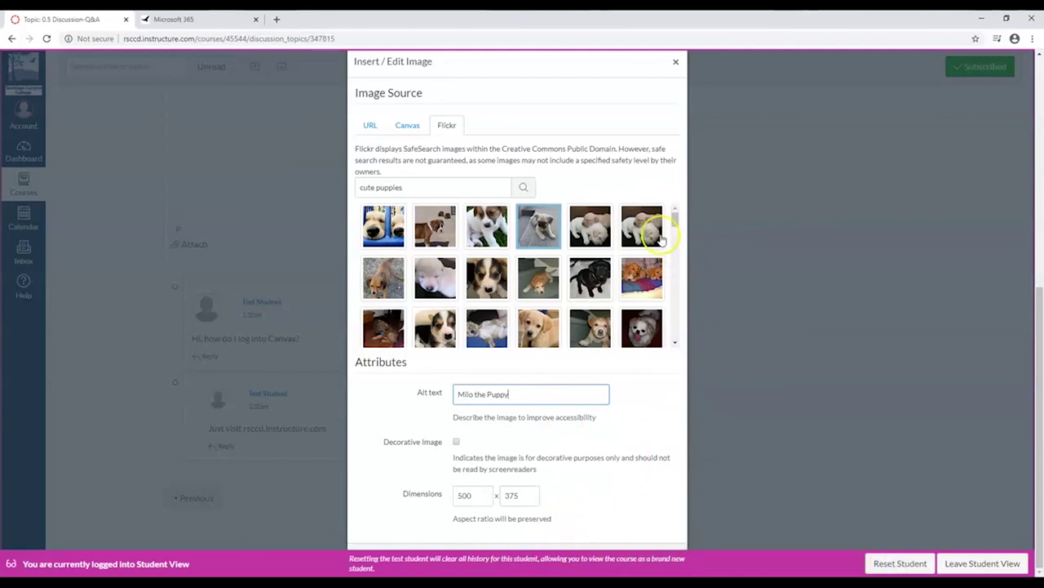
left_click_drag(427, 62, 562, 20)
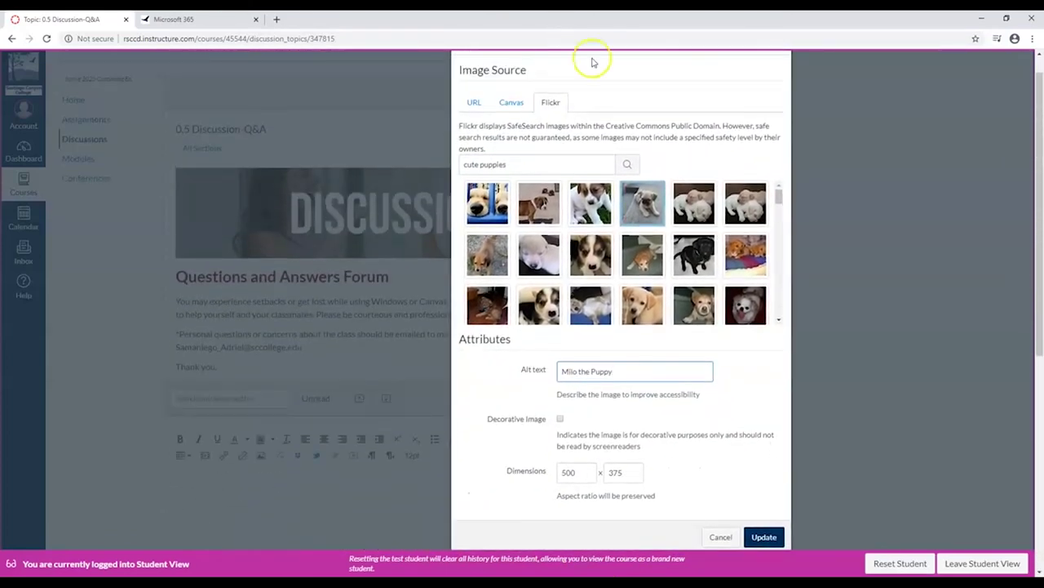
left_click(765, 531)
Post the pug-photo reply and scroll the thread to check the new Test Student entry
scroll(767, 527, "down", 3)
scroll(732, 523, "down", 1)
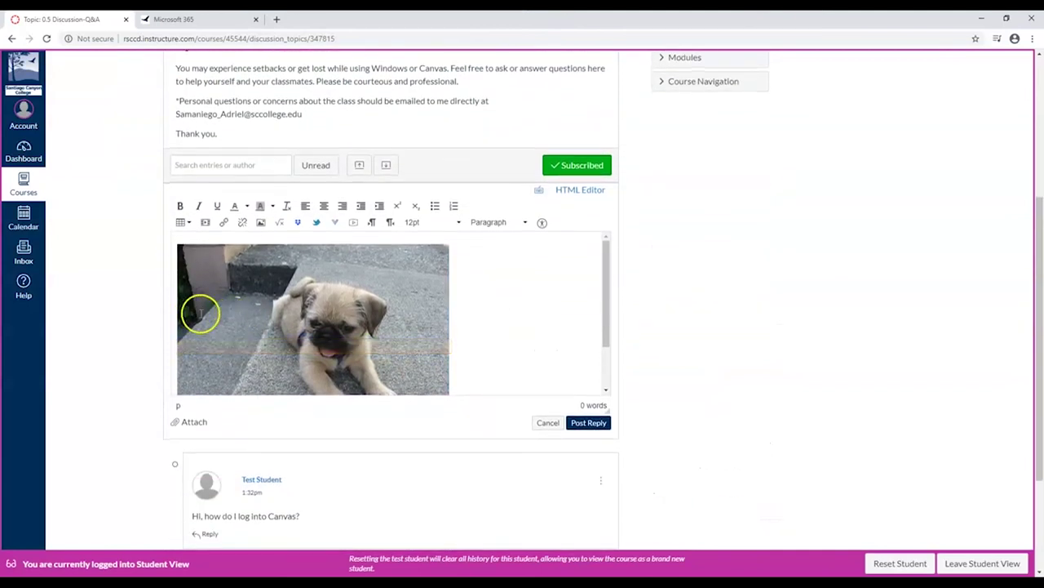
left_click(587, 423)
scroll(384, 457, "down", 4)
scroll(385, 459, "down", 3)
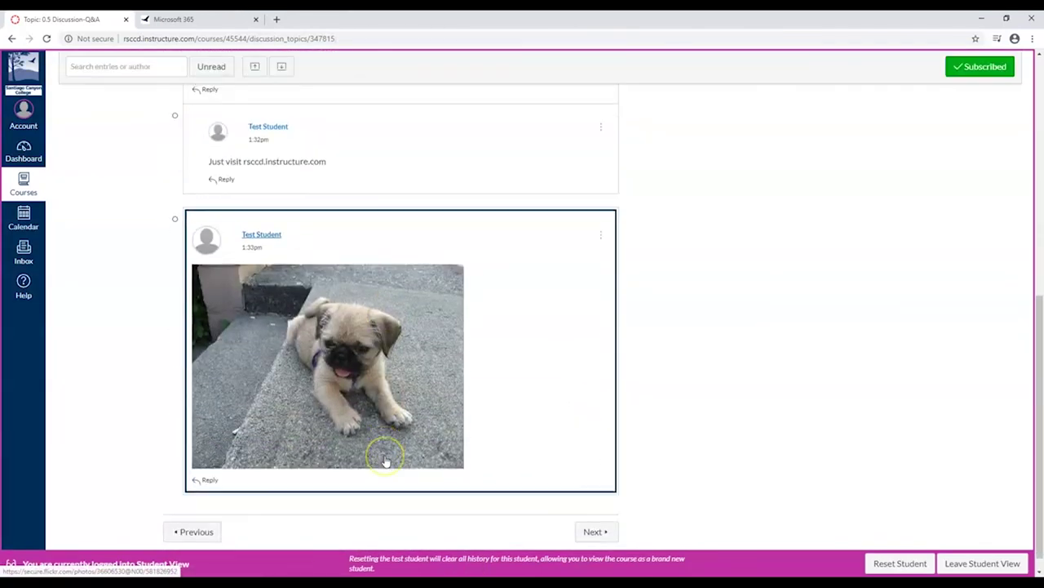
scroll(385, 465, "up", 10)
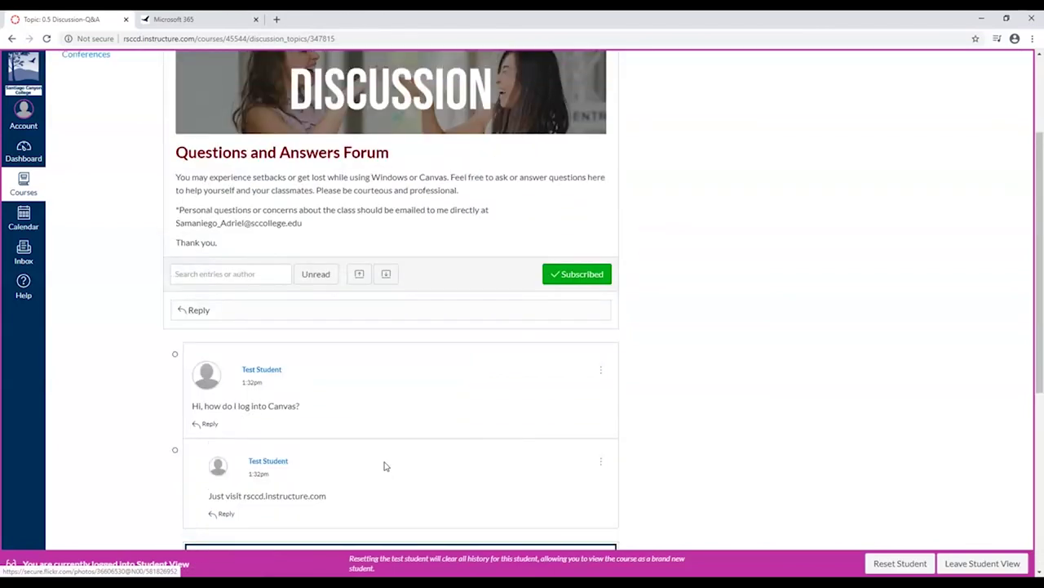